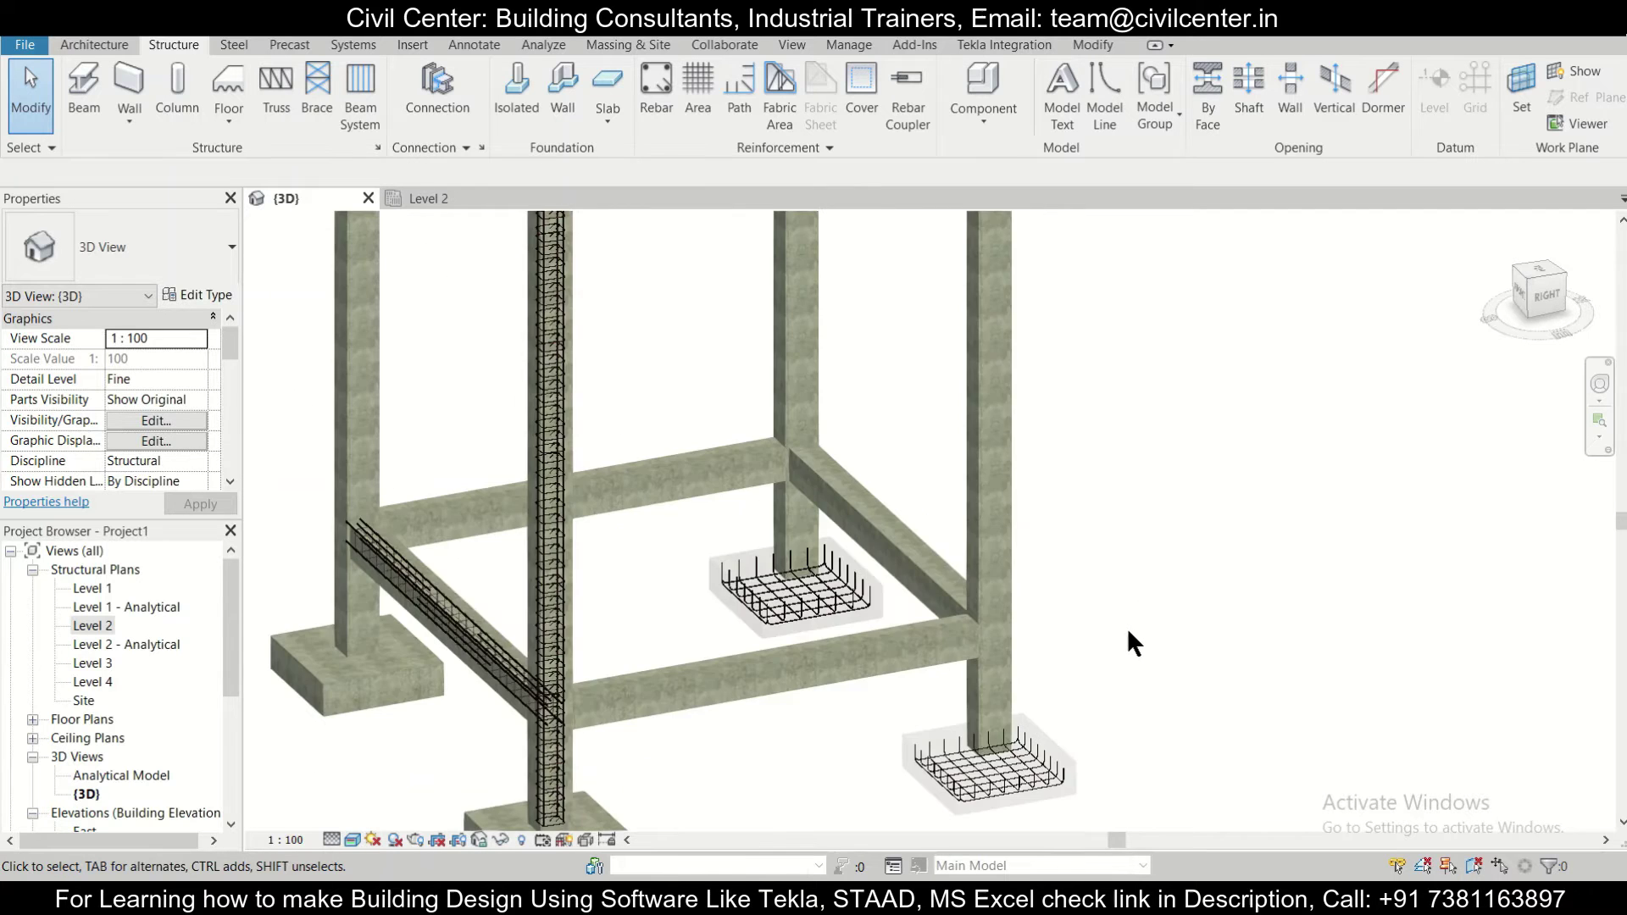
Look around the 3D frame model, then open the Level 2 structural plan.
{"action": "scroll", "coordinate": [1128, 627], "scroll_direction": "down", "scroll_amount": 2}
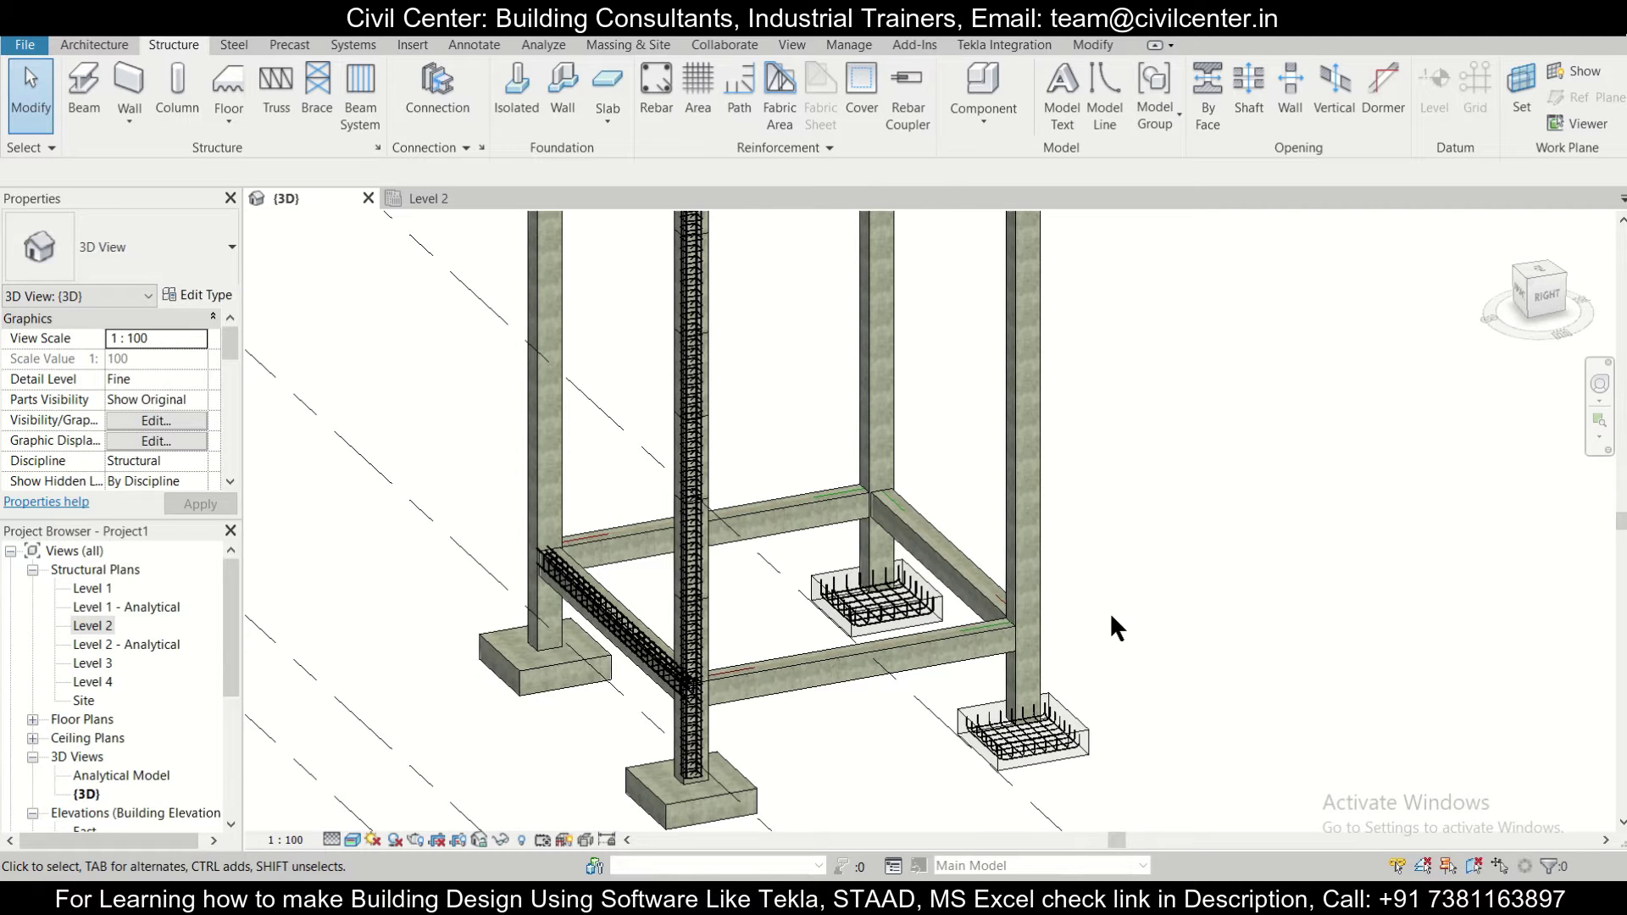
{"action": "scroll", "coordinate": [1104, 625], "scroll_direction": "down", "scroll_amount": 1}
{"action": "scroll", "coordinate": [1101, 627], "scroll_direction": "up", "scroll_amount": 2}
{"action": "scroll", "coordinate": [1099, 629], "scroll_direction": "down", "scroll_amount": 2}
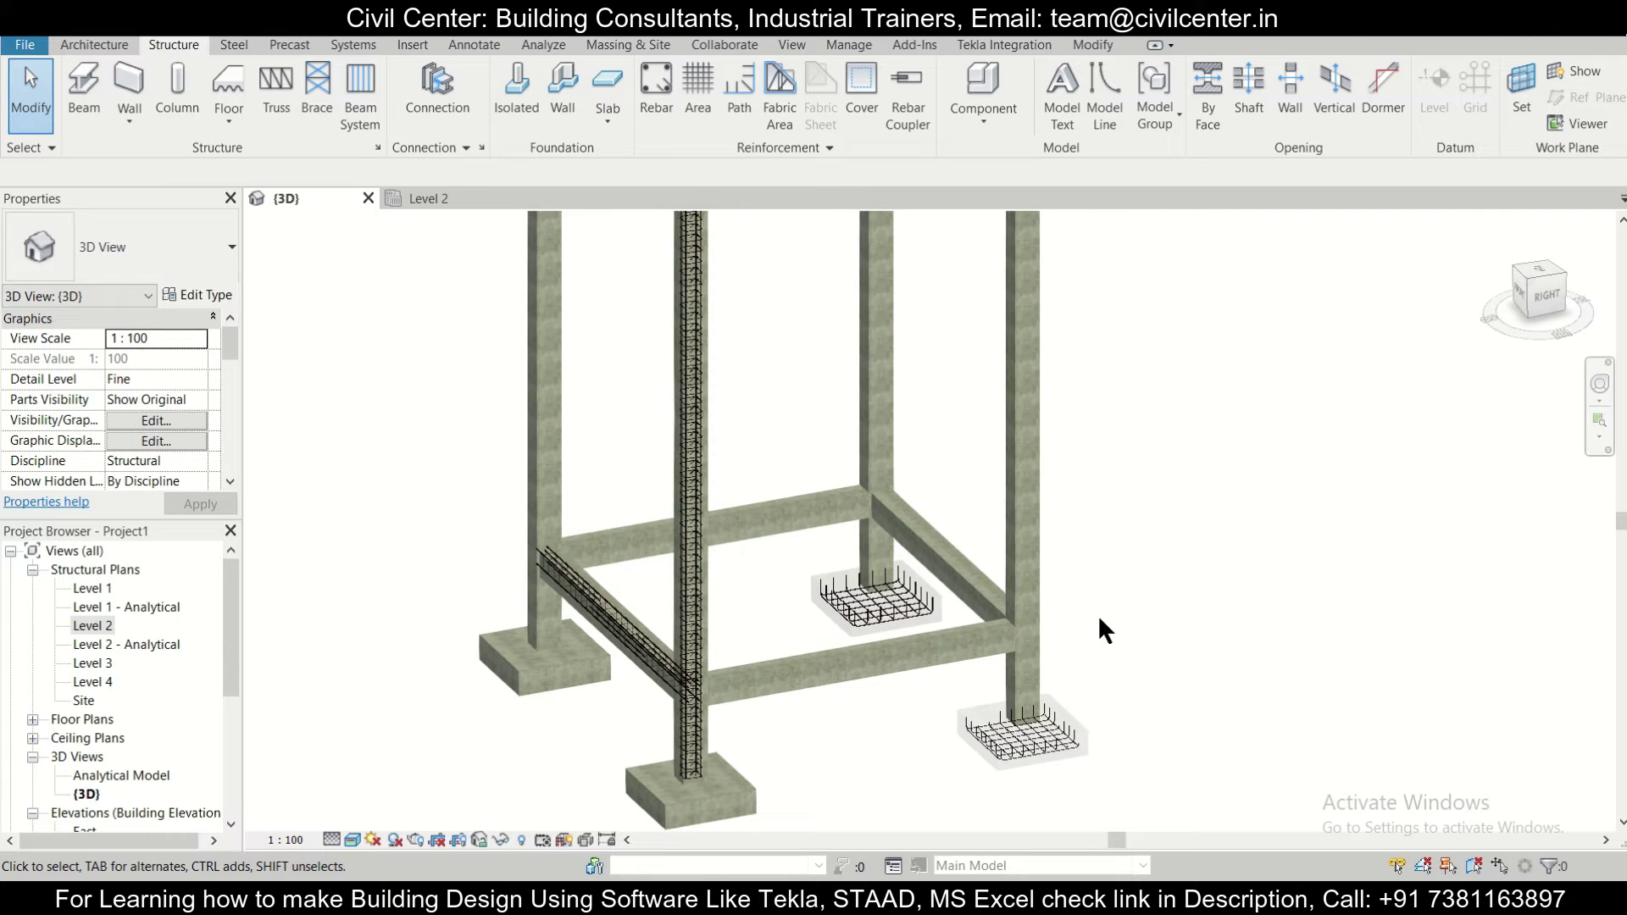
{"action": "scroll", "coordinate": [1099, 630], "scroll_direction": "up", "scroll_amount": 1}
{"action": "scroll", "coordinate": [1100, 621], "scroll_direction": "up", "scroll_amount": 1}
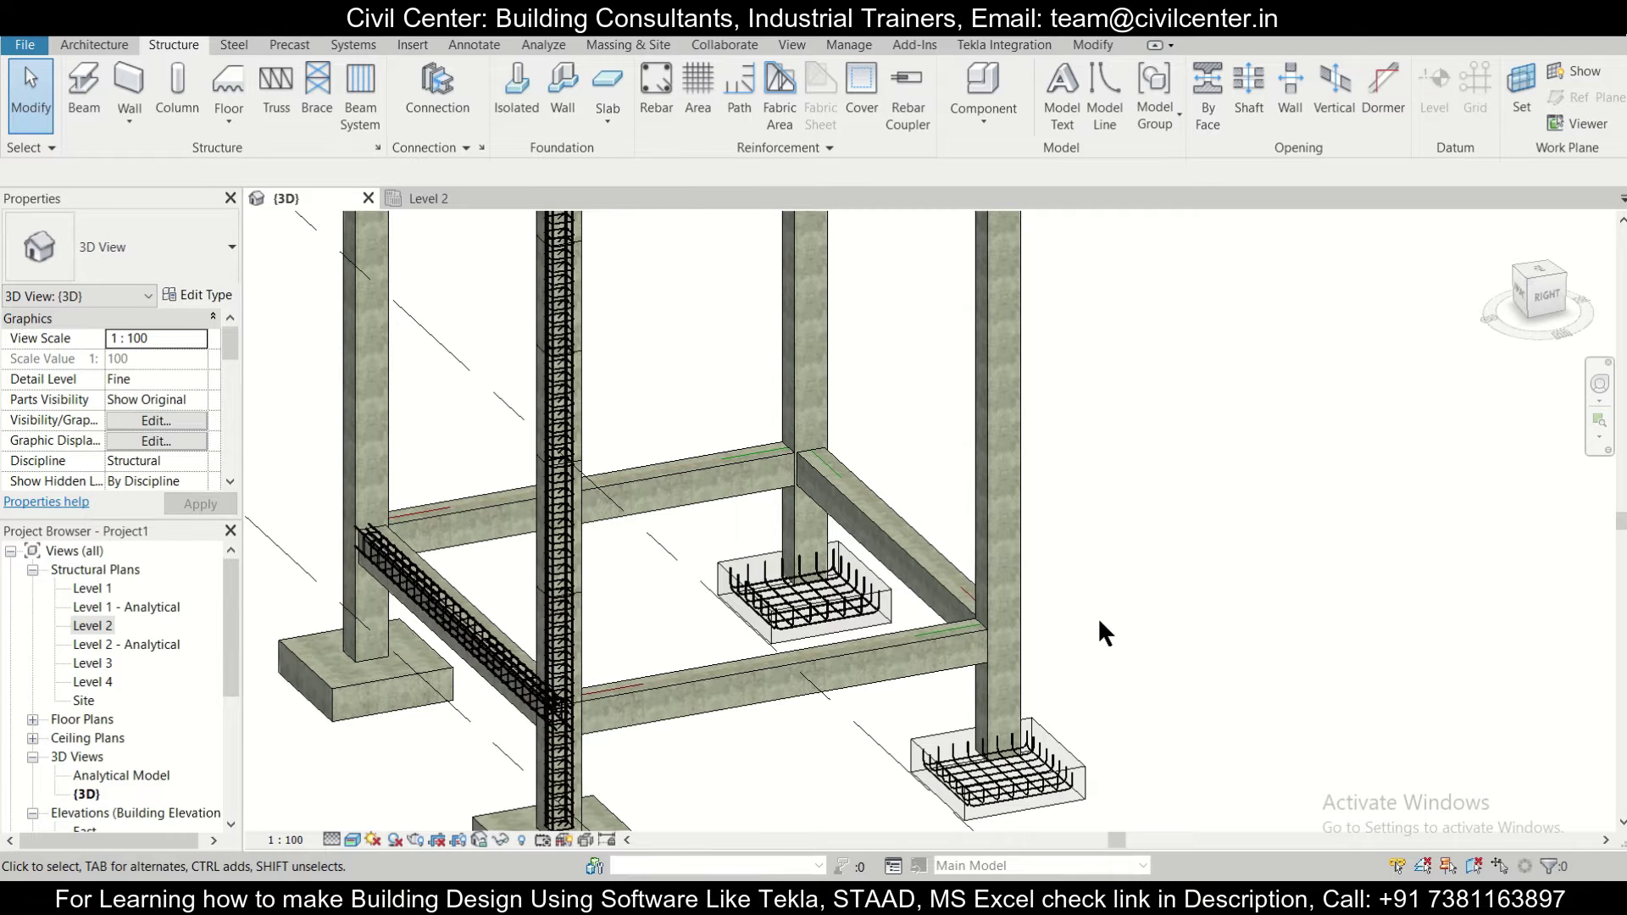
{"action": "scroll", "coordinate": [1100, 622], "scroll_direction": "down", "scroll_amount": 2}
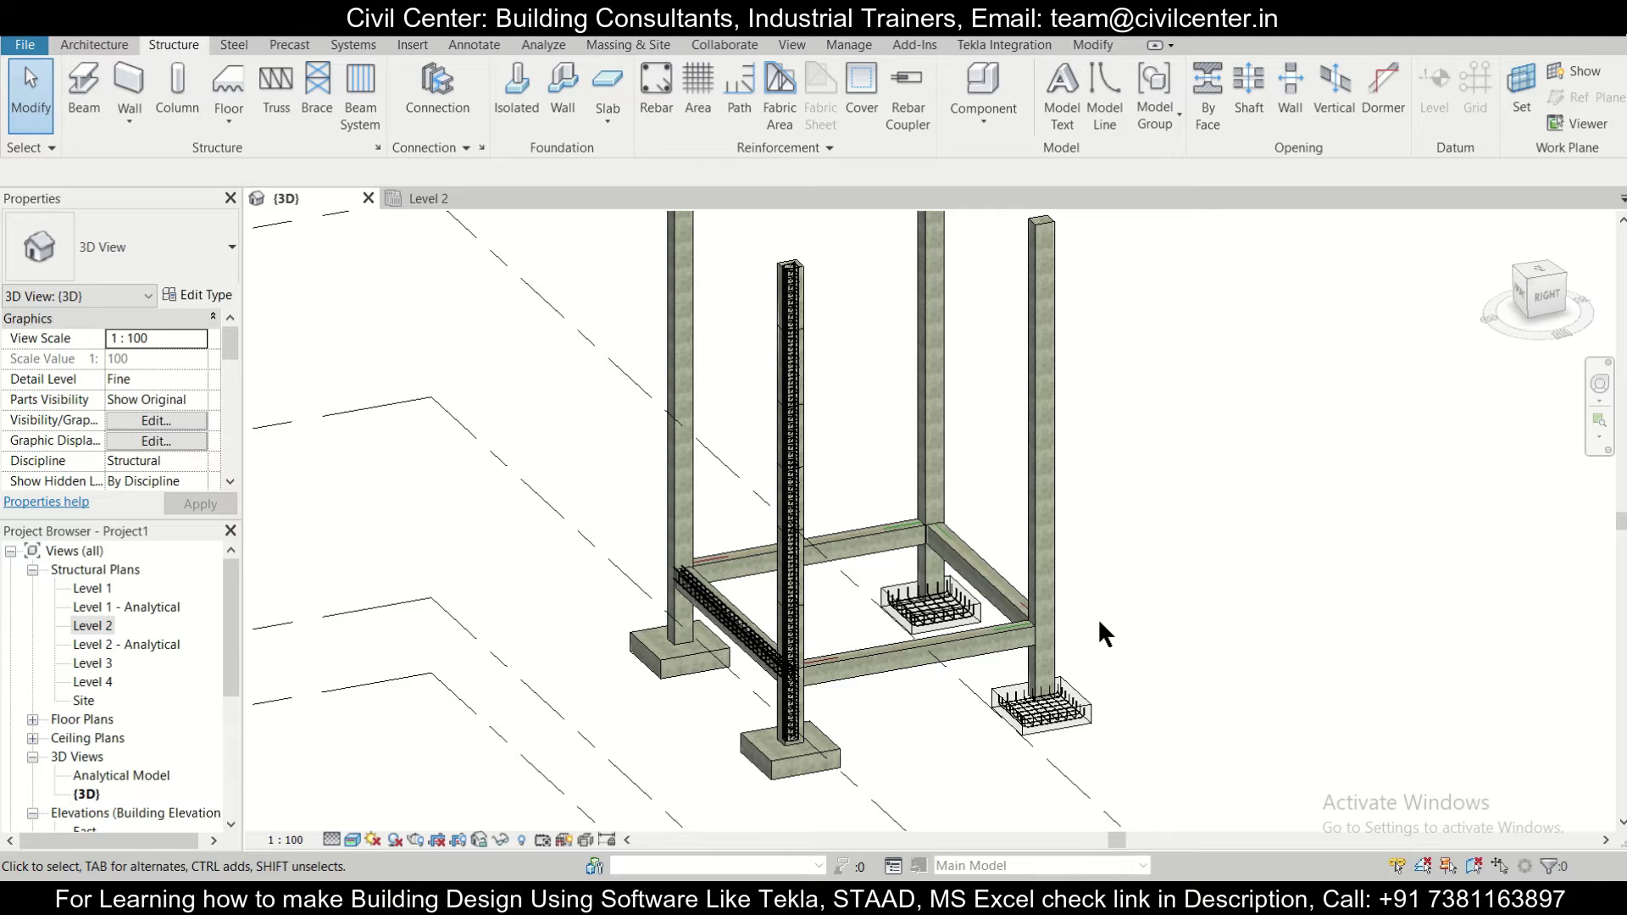
{"action": "scroll", "coordinate": [1099, 623], "scroll_direction": "up", "scroll_amount": 2}
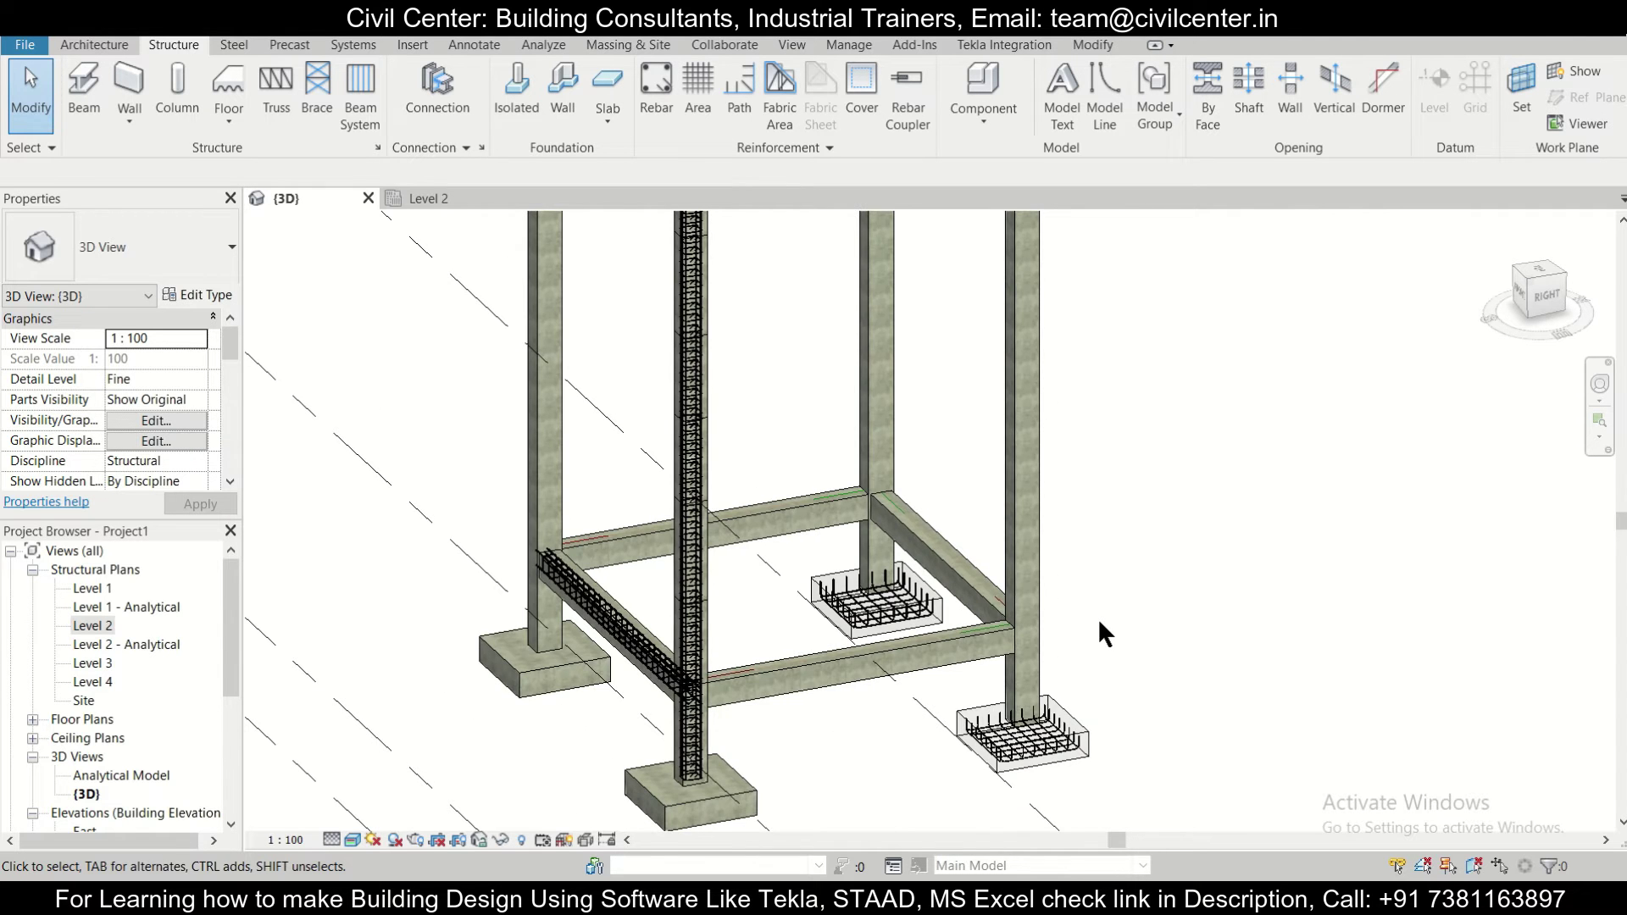
{"action": "scroll", "coordinate": [1099, 621], "scroll_direction": "up", "scroll_amount": 1}
{"action": "scroll", "coordinate": [1100, 621], "scroll_direction": "down", "scroll_amount": 1}
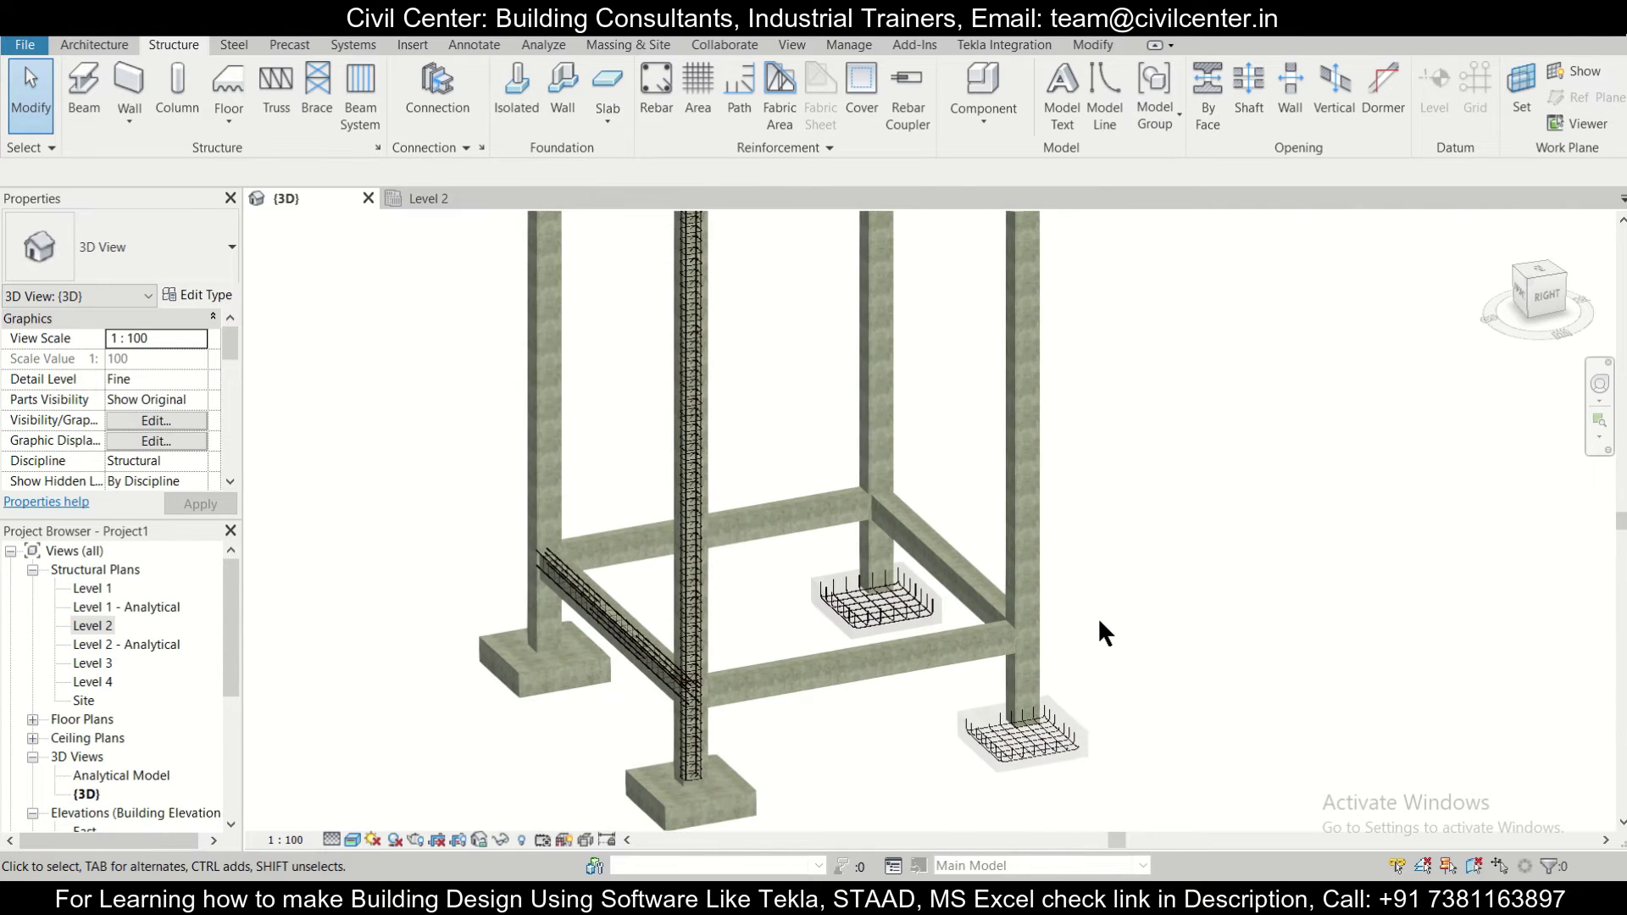
{"action": "mouse_move", "coordinate": [1097, 617]}
{"action": "middle_mouse_down"}
{"action": "mouse_move", "coordinate": [1134, 610]}
{"action": "mouse_move", "coordinate": [1132, 581]}
{"action": "middle_mouse_up"}
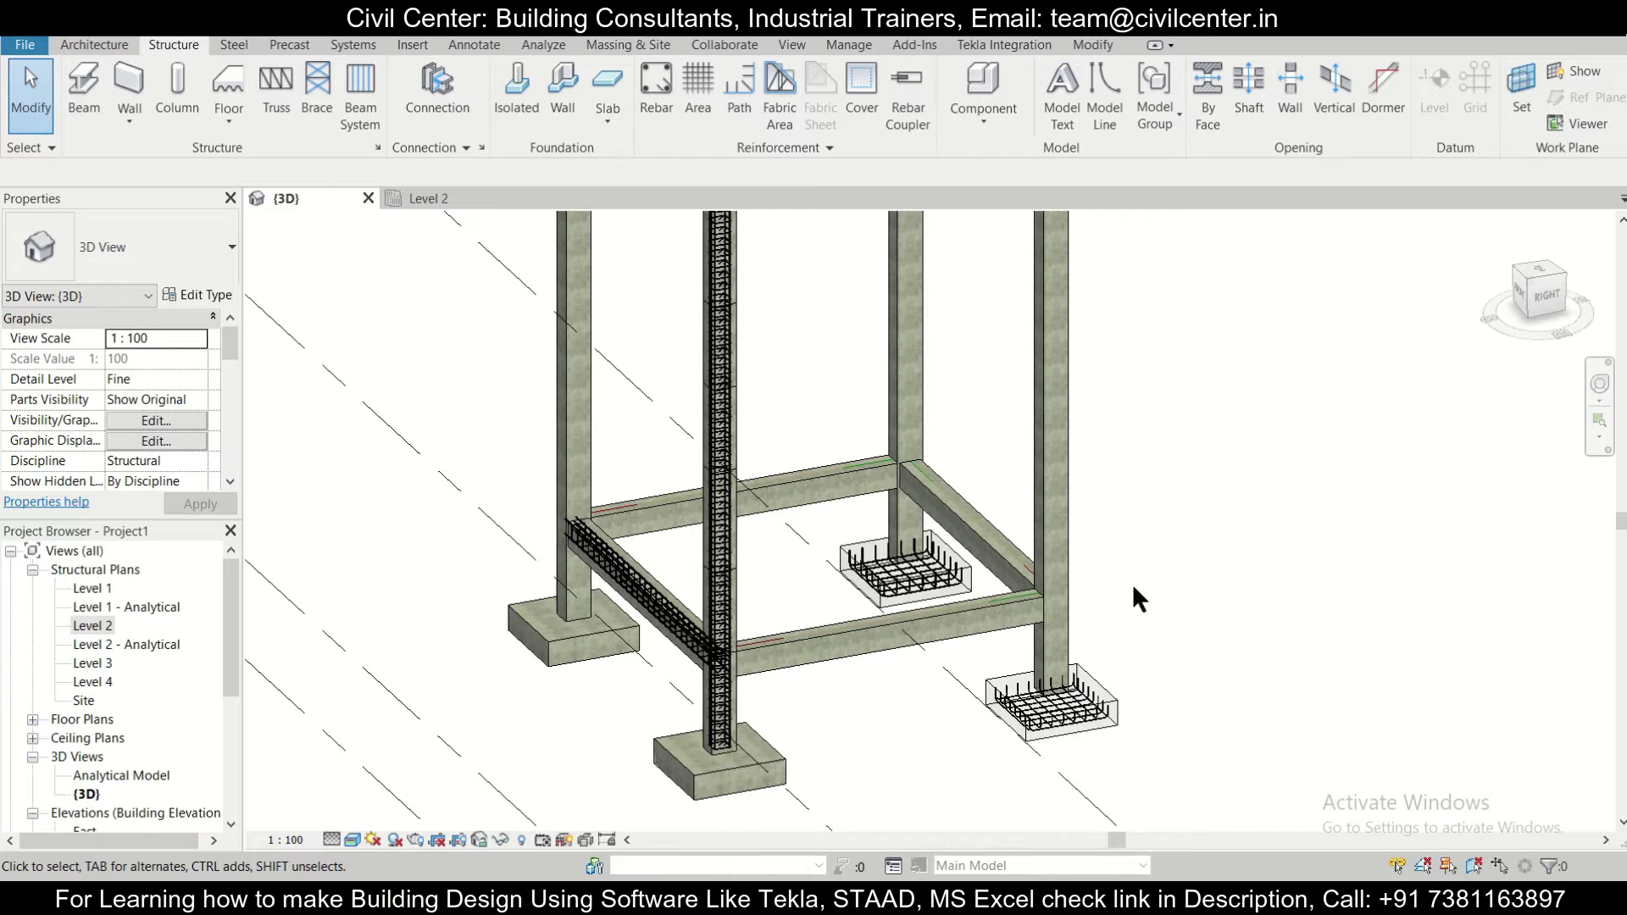
{"action": "scroll", "coordinate": [1132, 582], "scroll_direction": "up", "scroll_amount": 2}
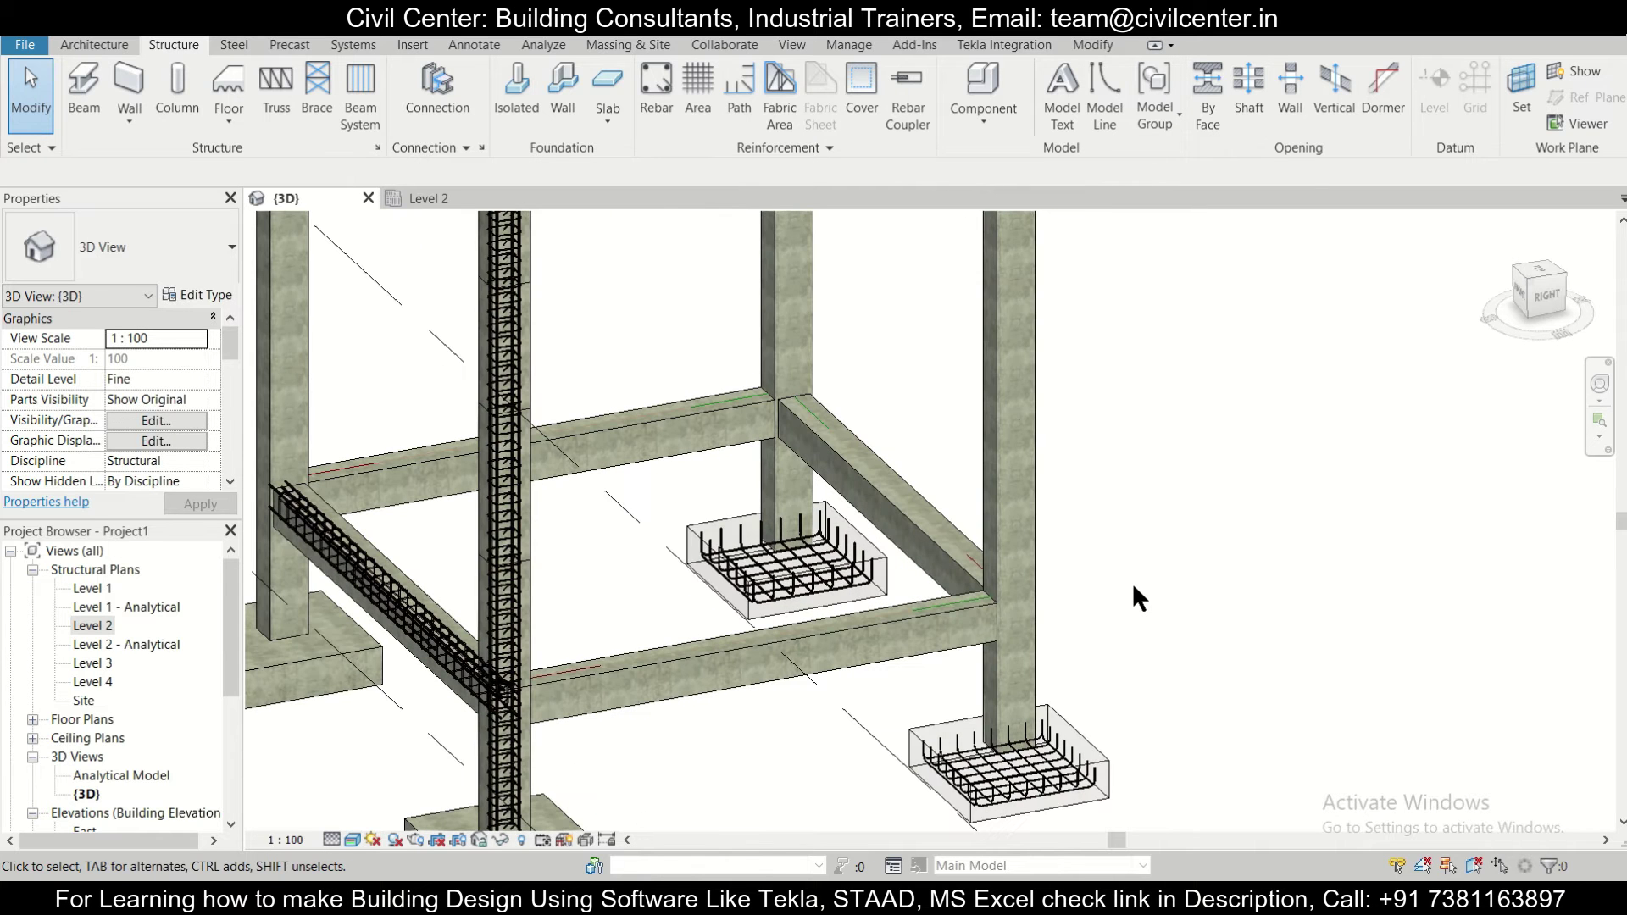
{"action": "scroll", "coordinate": [1132, 582], "scroll_direction": "down", "scroll_amount": 3}
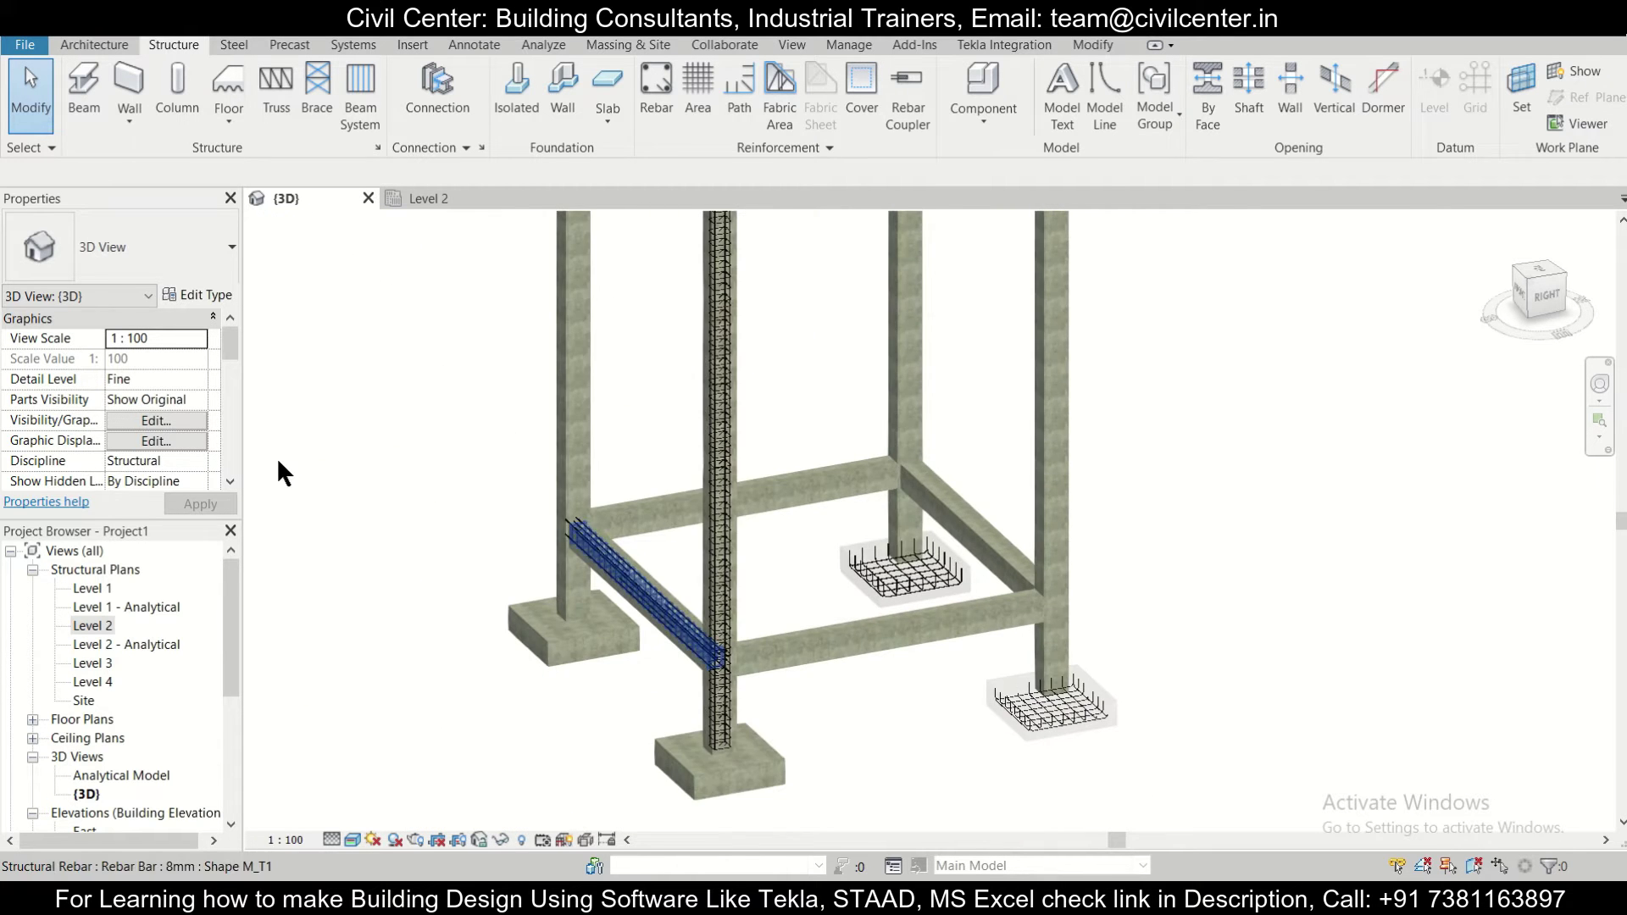
{"action": "left_click", "coordinate": [424, 200]}
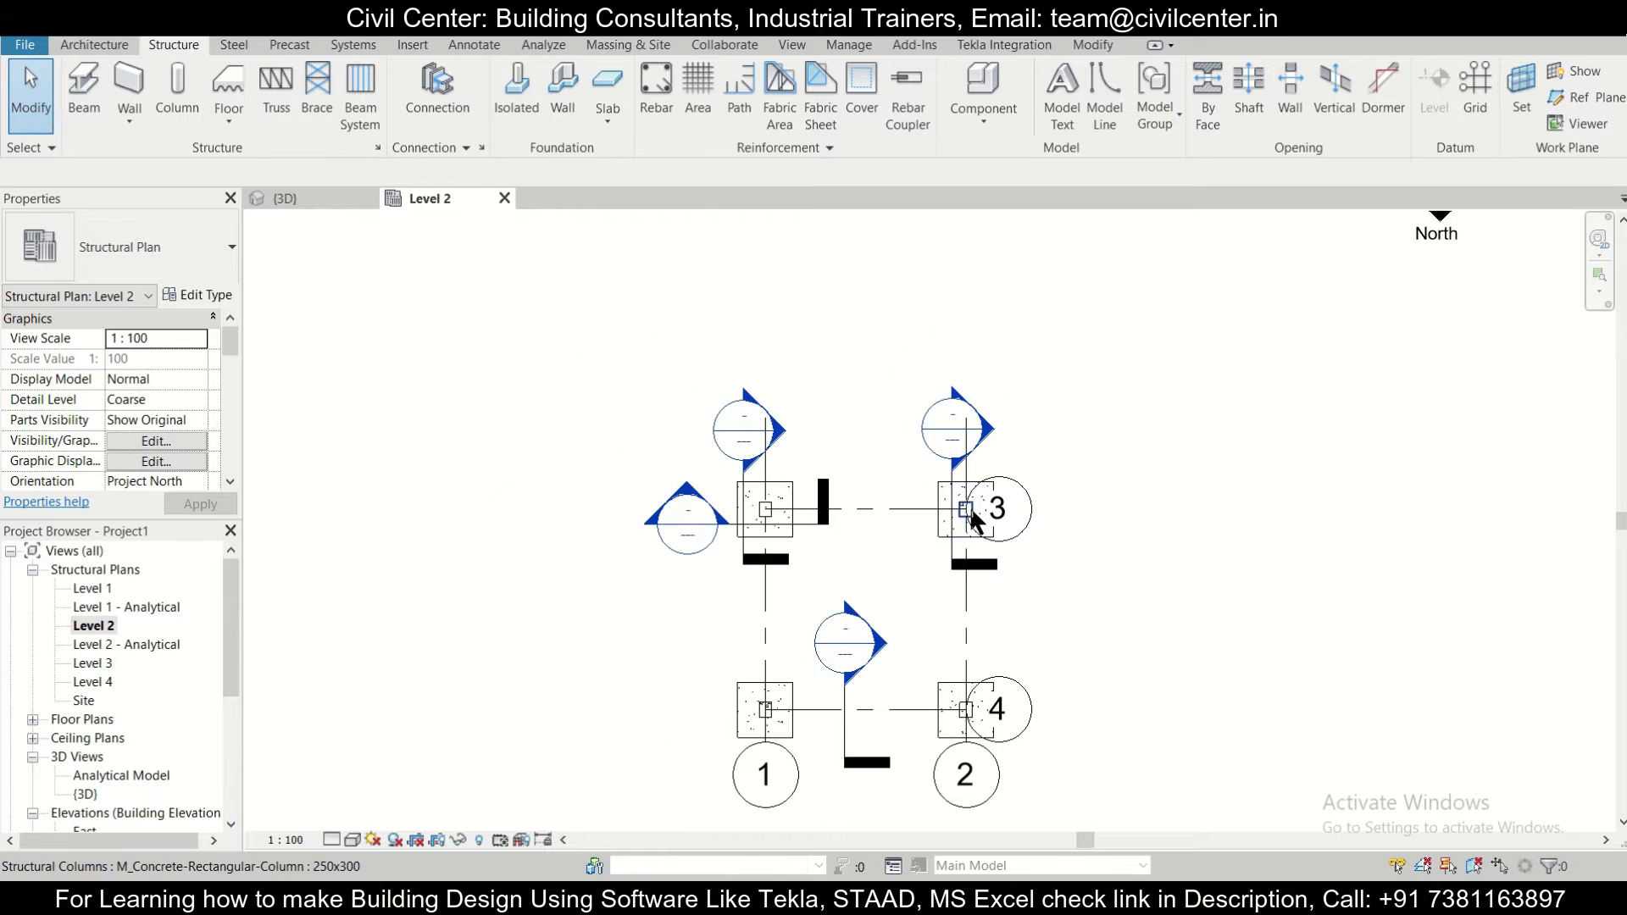
{"action": "scroll", "coordinate": [970, 509], "scroll_direction": "up", "scroll_amount": 4}
{"action": "scroll", "coordinate": [970, 509], "scroll_direction": "up", "scroll_amount": 1}
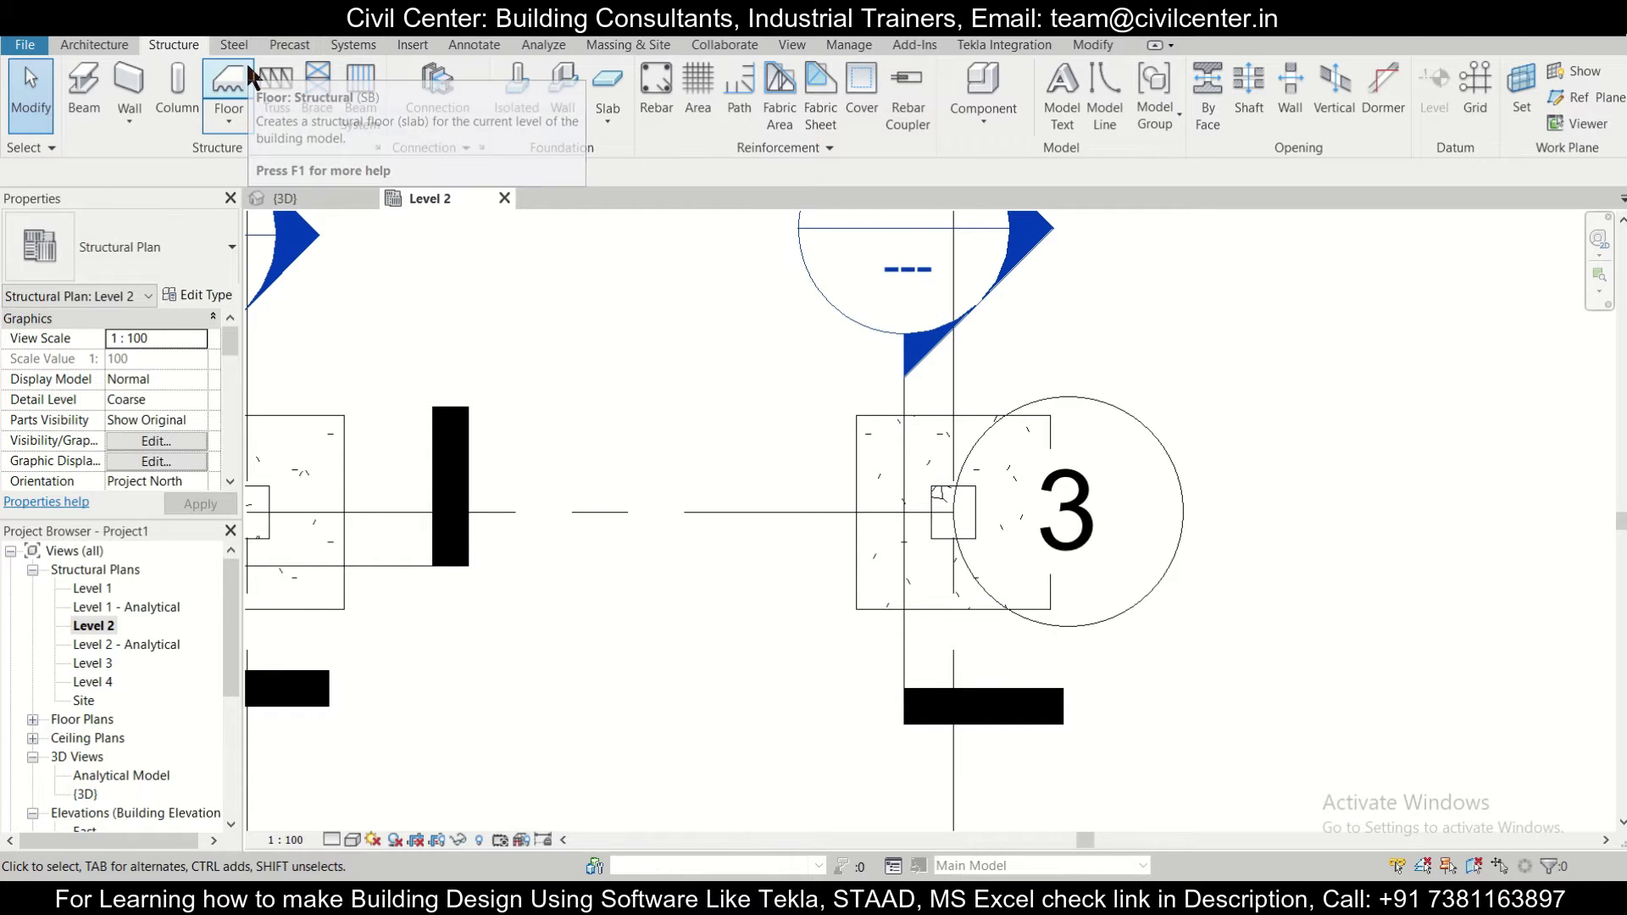
Cut a section along grid 2 through the column by grid 3 and flip it to face left.
{"action": "left_click", "coordinate": [792, 46]}
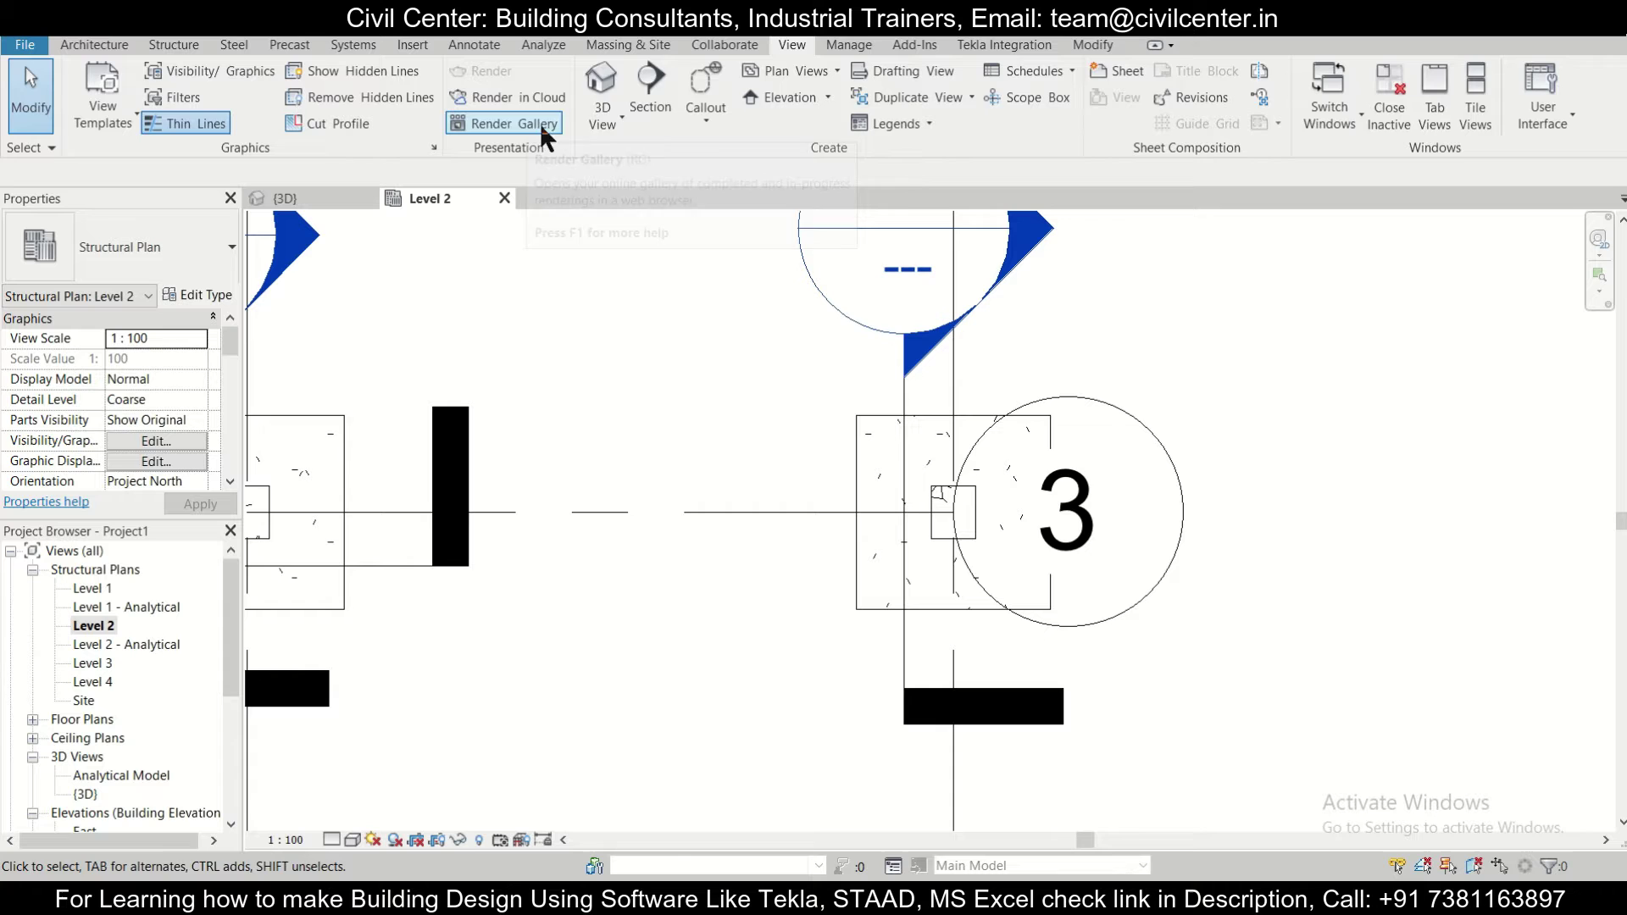
{"action": "left_click", "coordinate": [638, 93]}
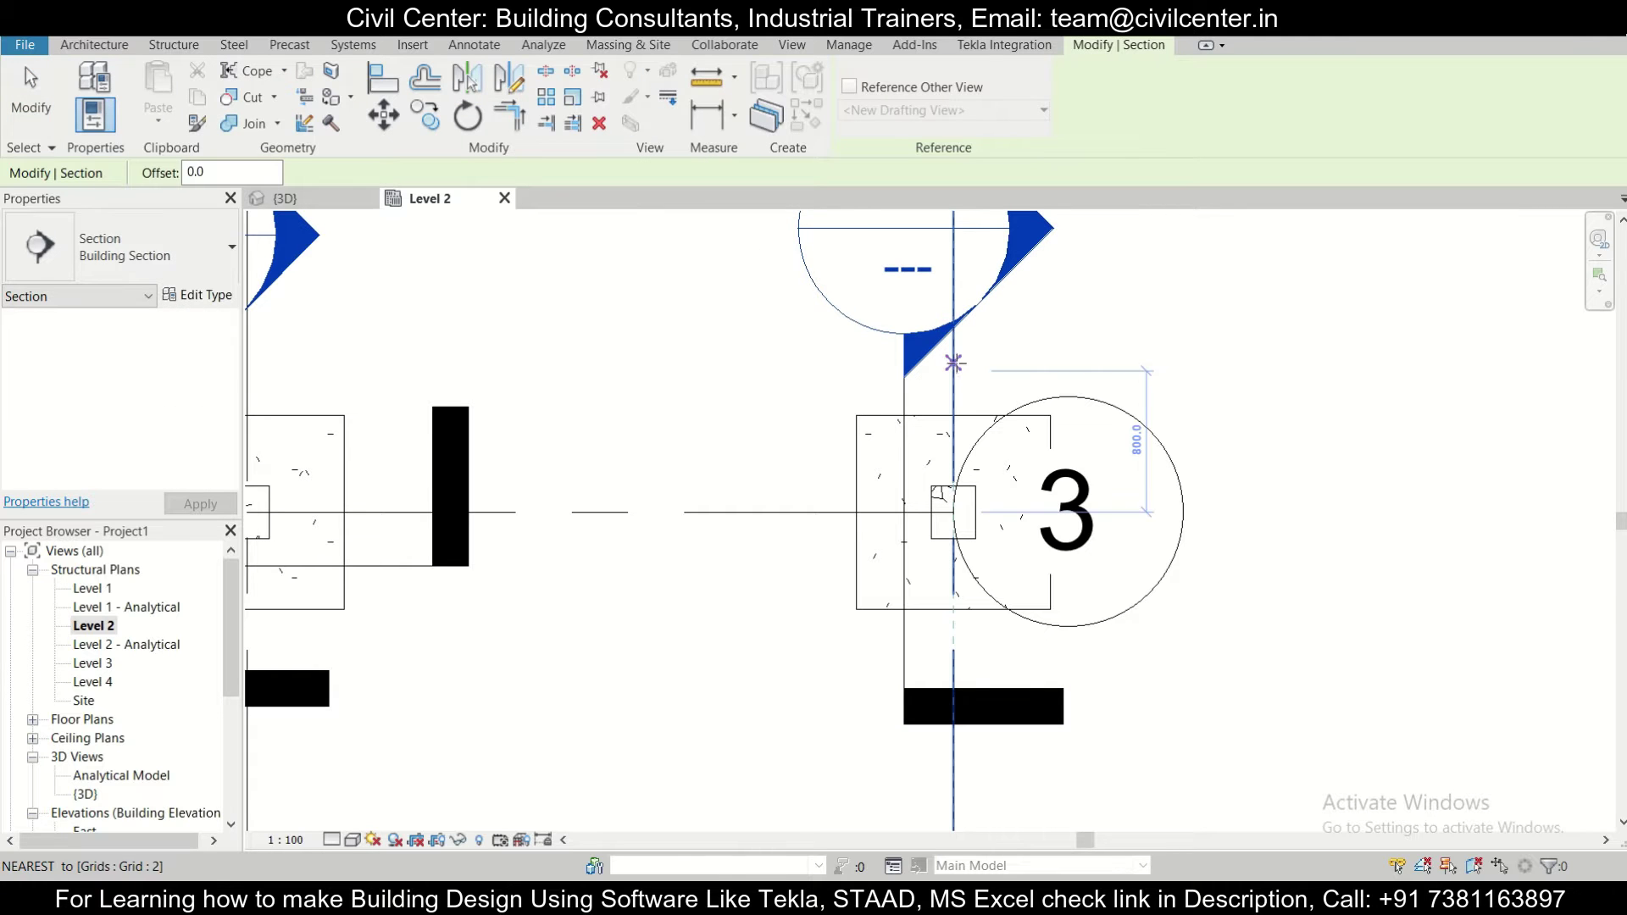
{"action": "left_click", "coordinate": [950, 354]}
{"action": "left_click", "coordinate": [954, 652]}
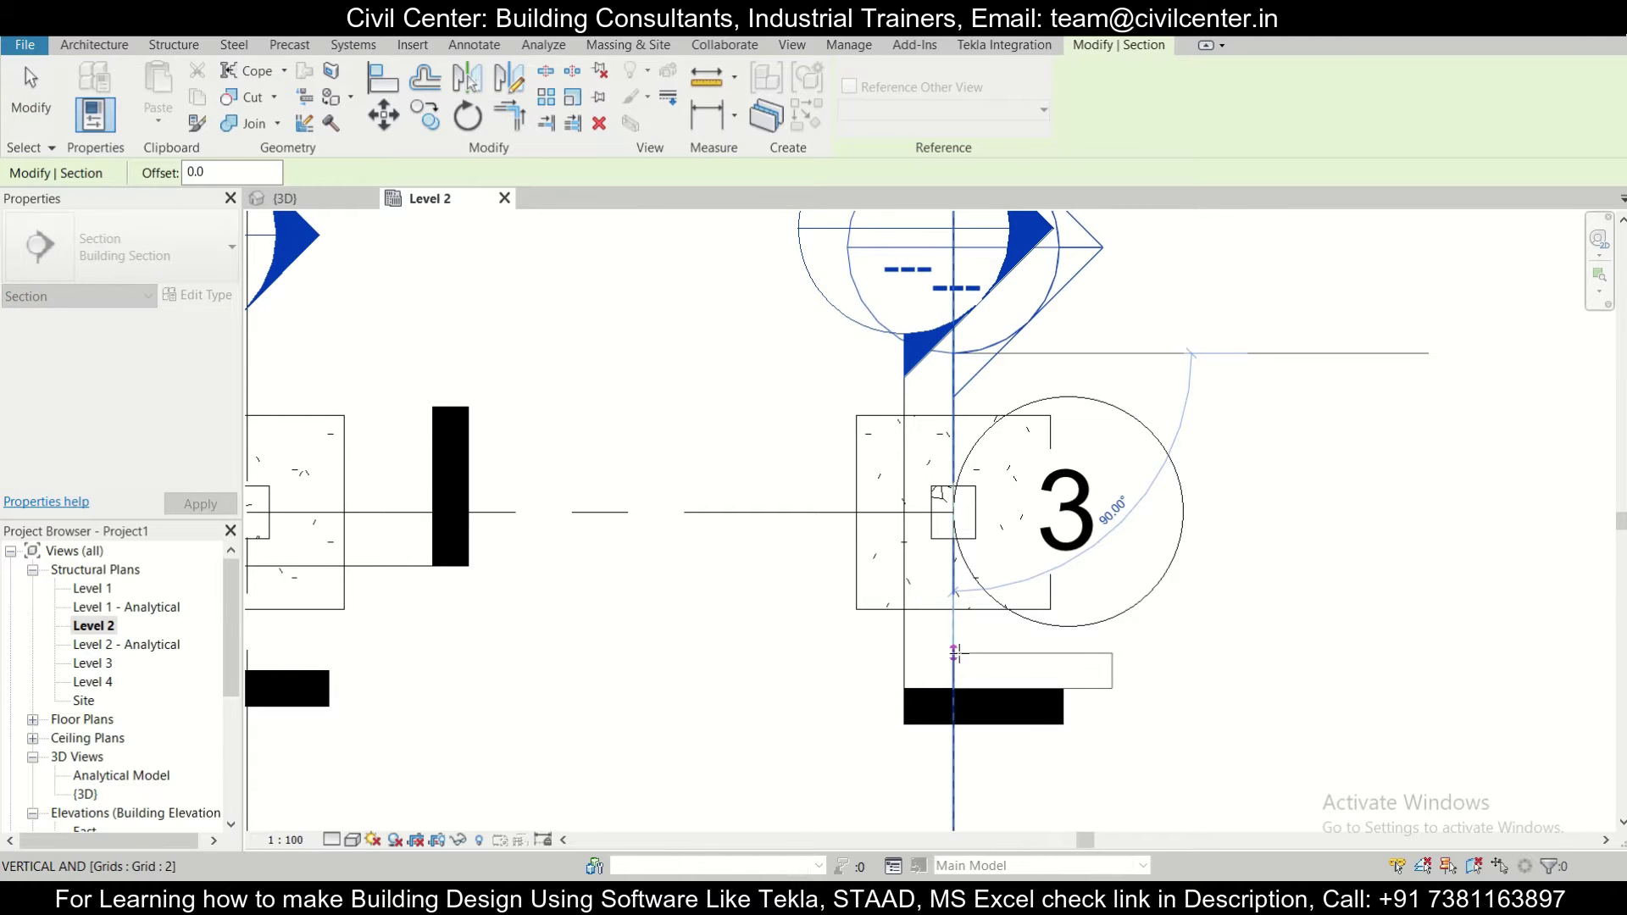
{"action": "key", "text": "Escape"}
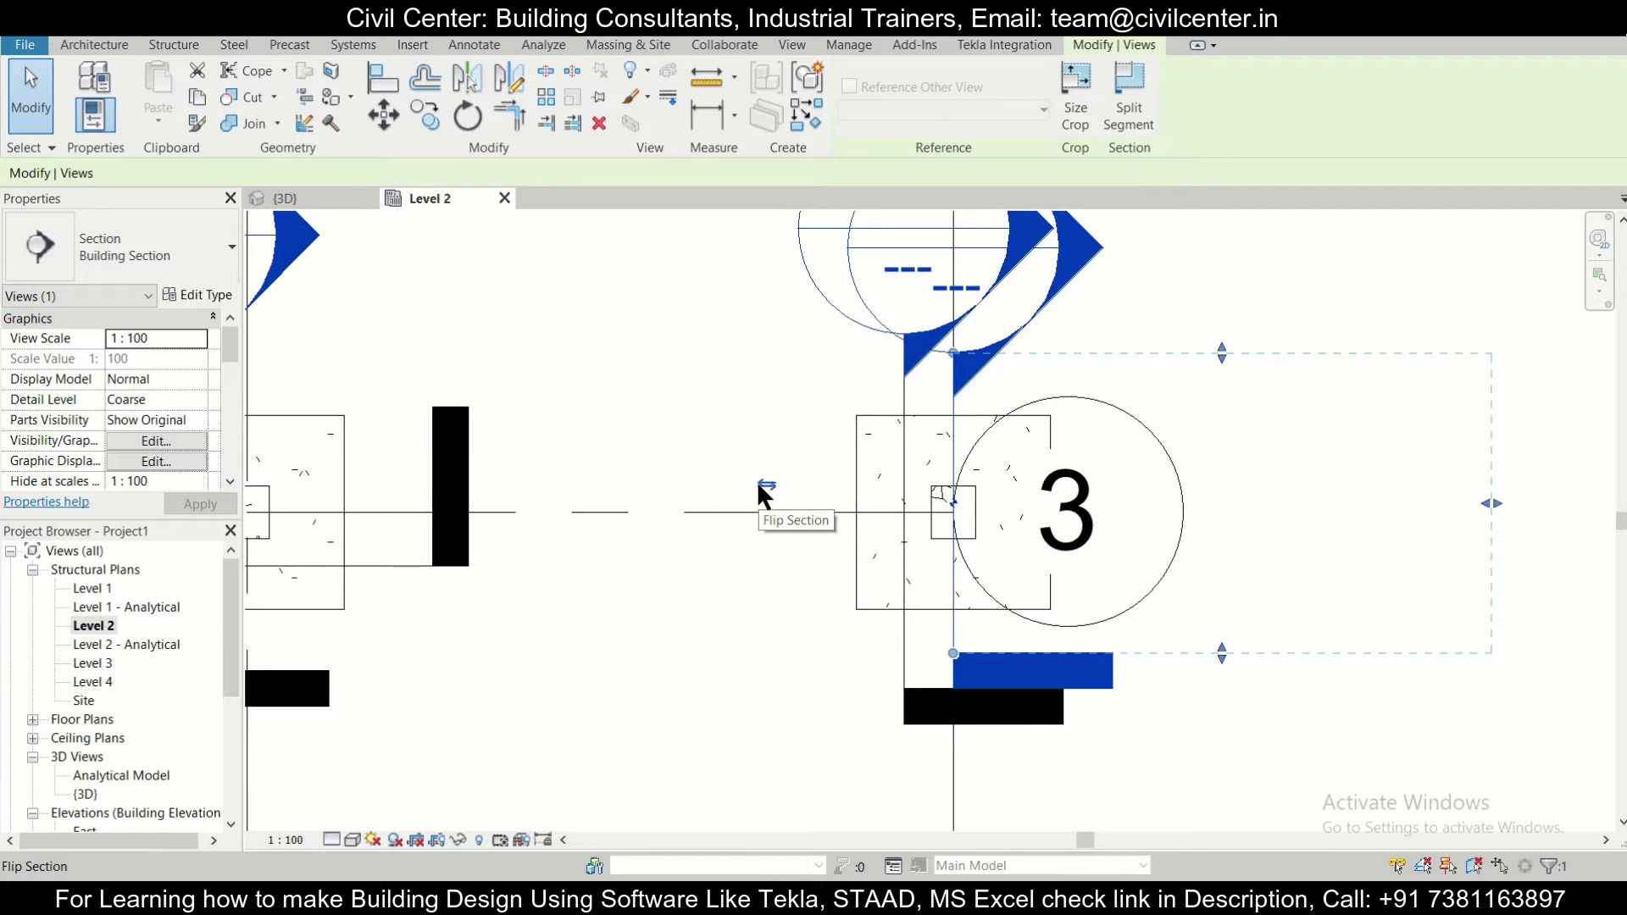
{"action": "left_click", "coordinate": [767, 486]}
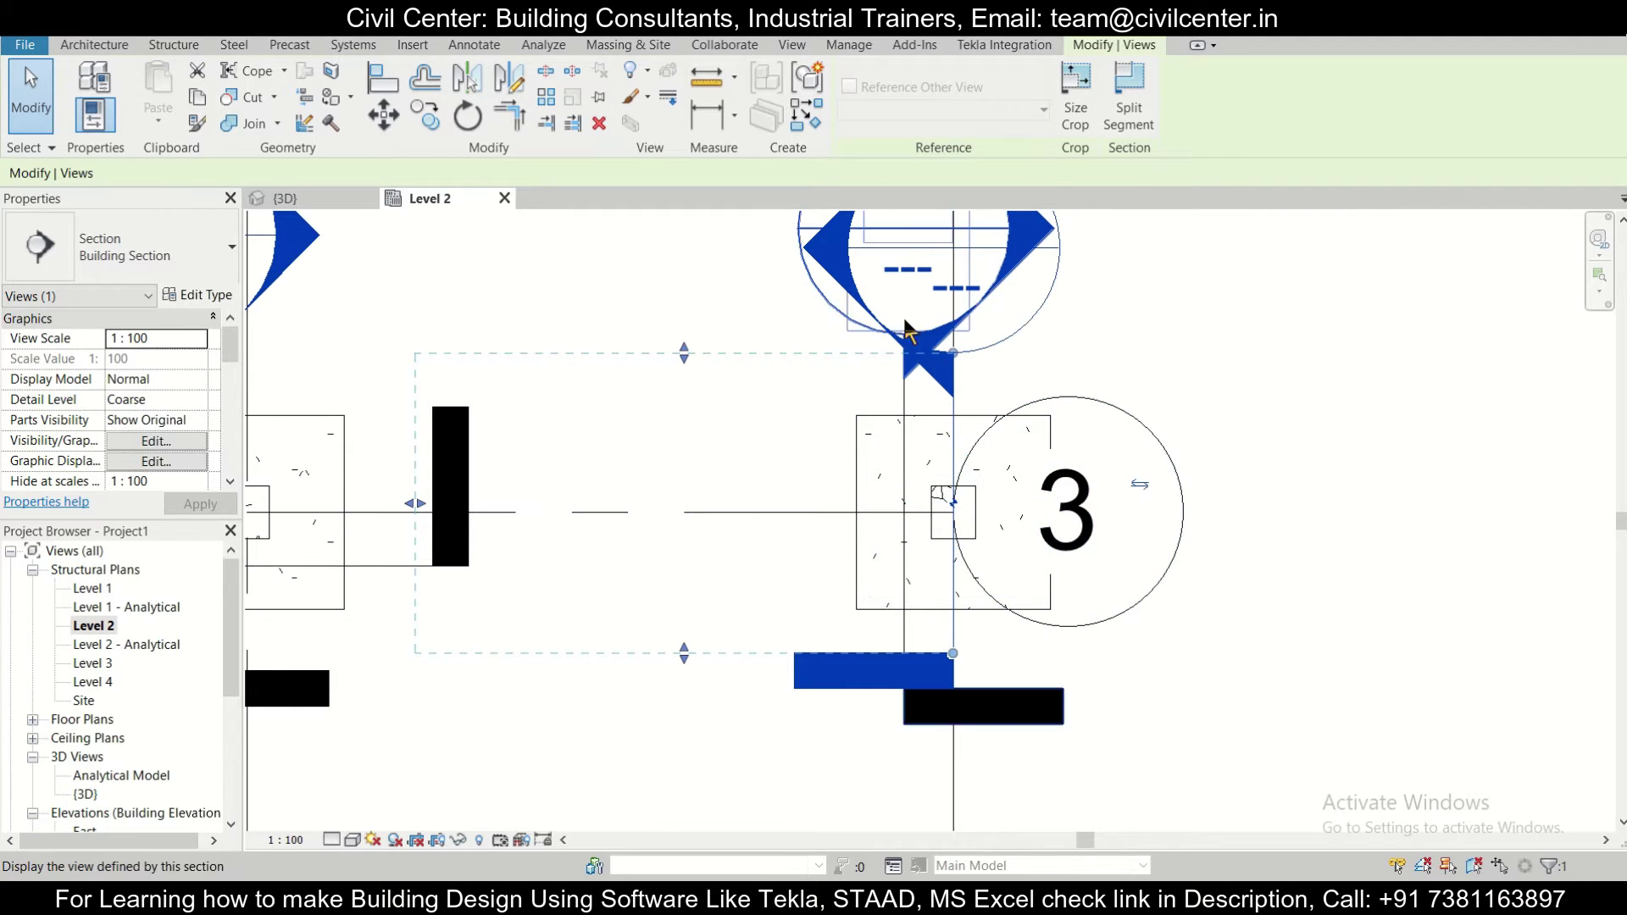
{"action": "left_click", "coordinate": [633, 318]}
Open Section 5 and zoom in on the column, beam and 1100 x 1100 x 300 mm footing.
{"action": "double_click", "coordinate": [839, 251]}
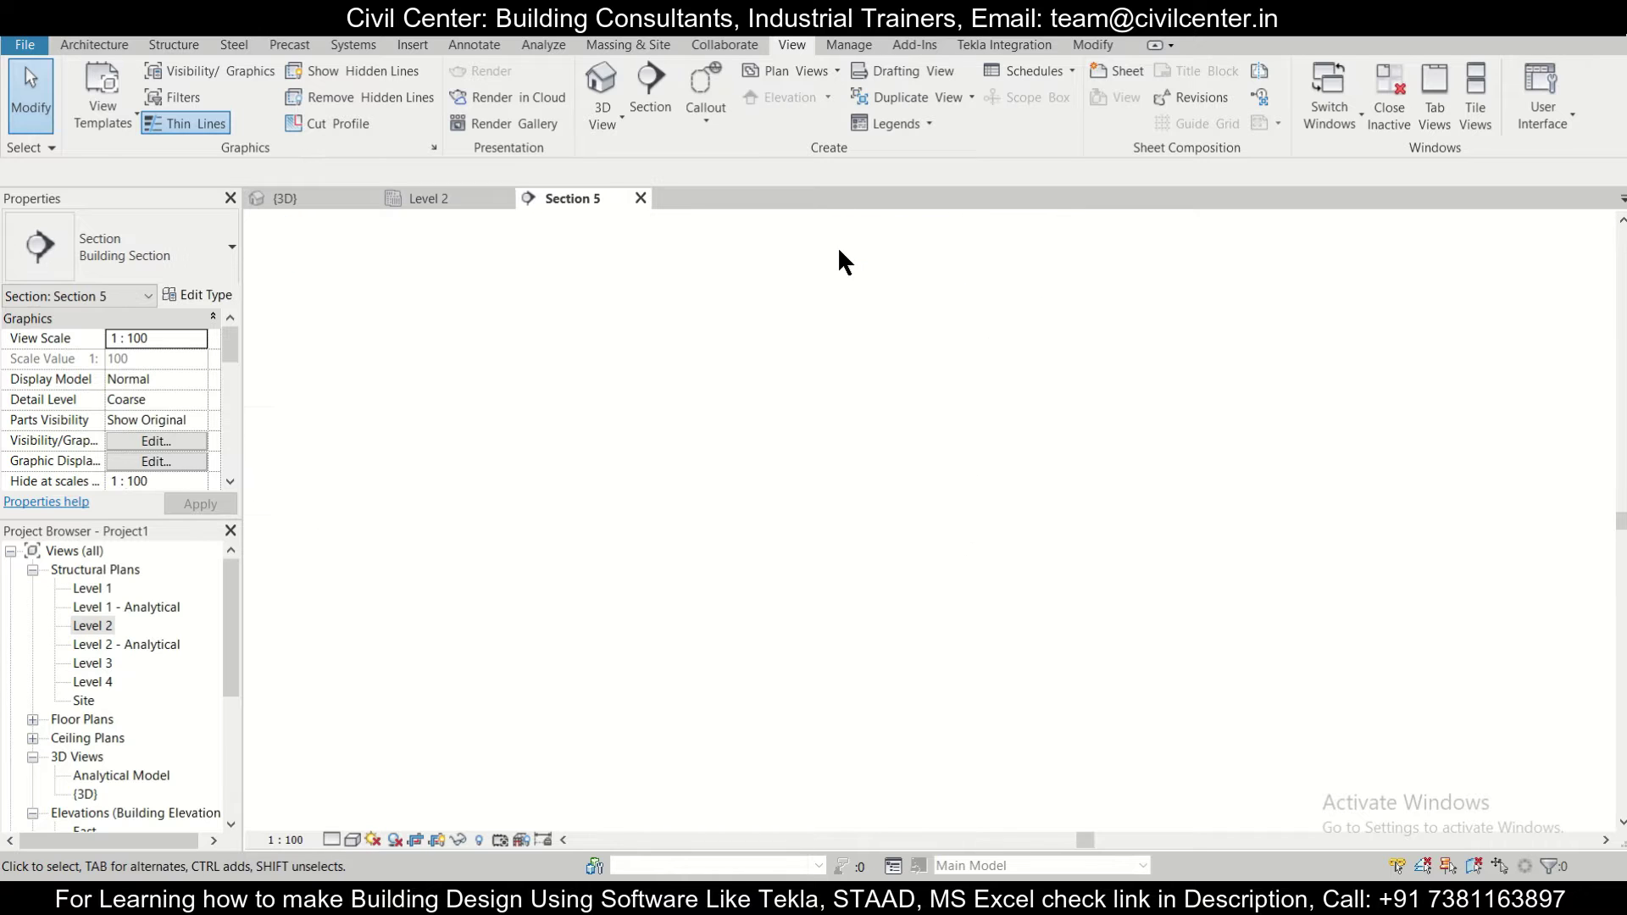
{"action": "scroll", "coordinate": [950, 715], "scroll_direction": "up", "scroll_amount": 2}
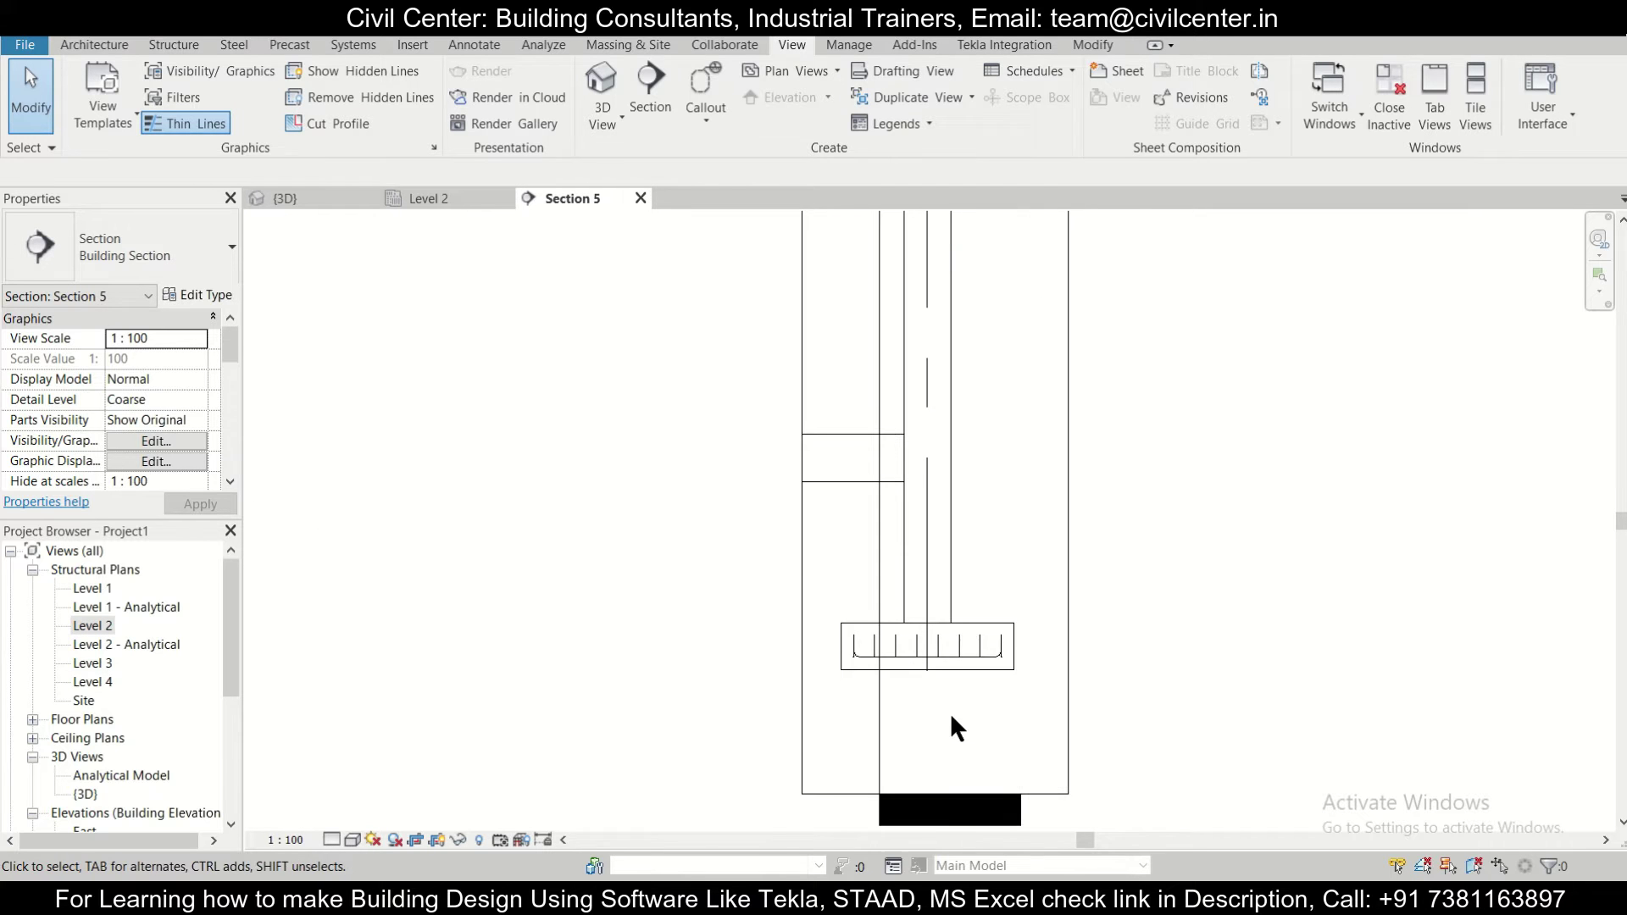
{"action": "scroll", "coordinate": [942, 444], "scroll_direction": "up", "scroll_amount": 3}
{"action": "scroll", "coordinate": [816, 465], "scroll_direction": "up", "scroll_amount": 2}
{"action": "scroll", "coordinate": [739, 684], "scroll_direction": "down", "scroll_amount": 4}
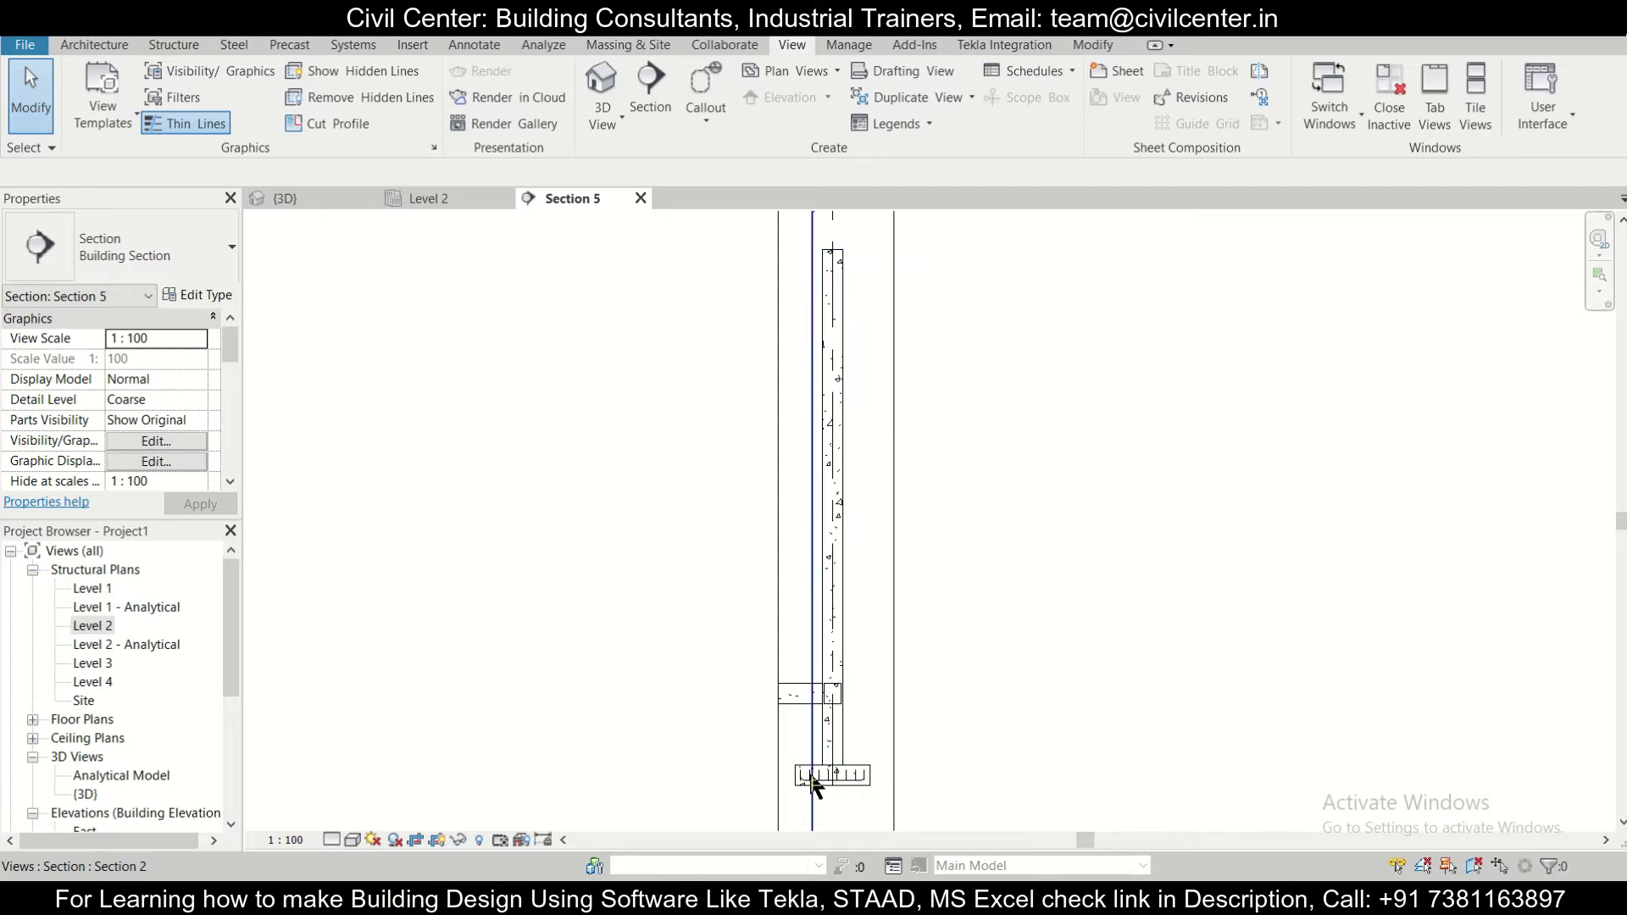
{"action": "scroll", "coordinate": [839, 526], "scroll_direction": "up", "scroll_amount": 4}
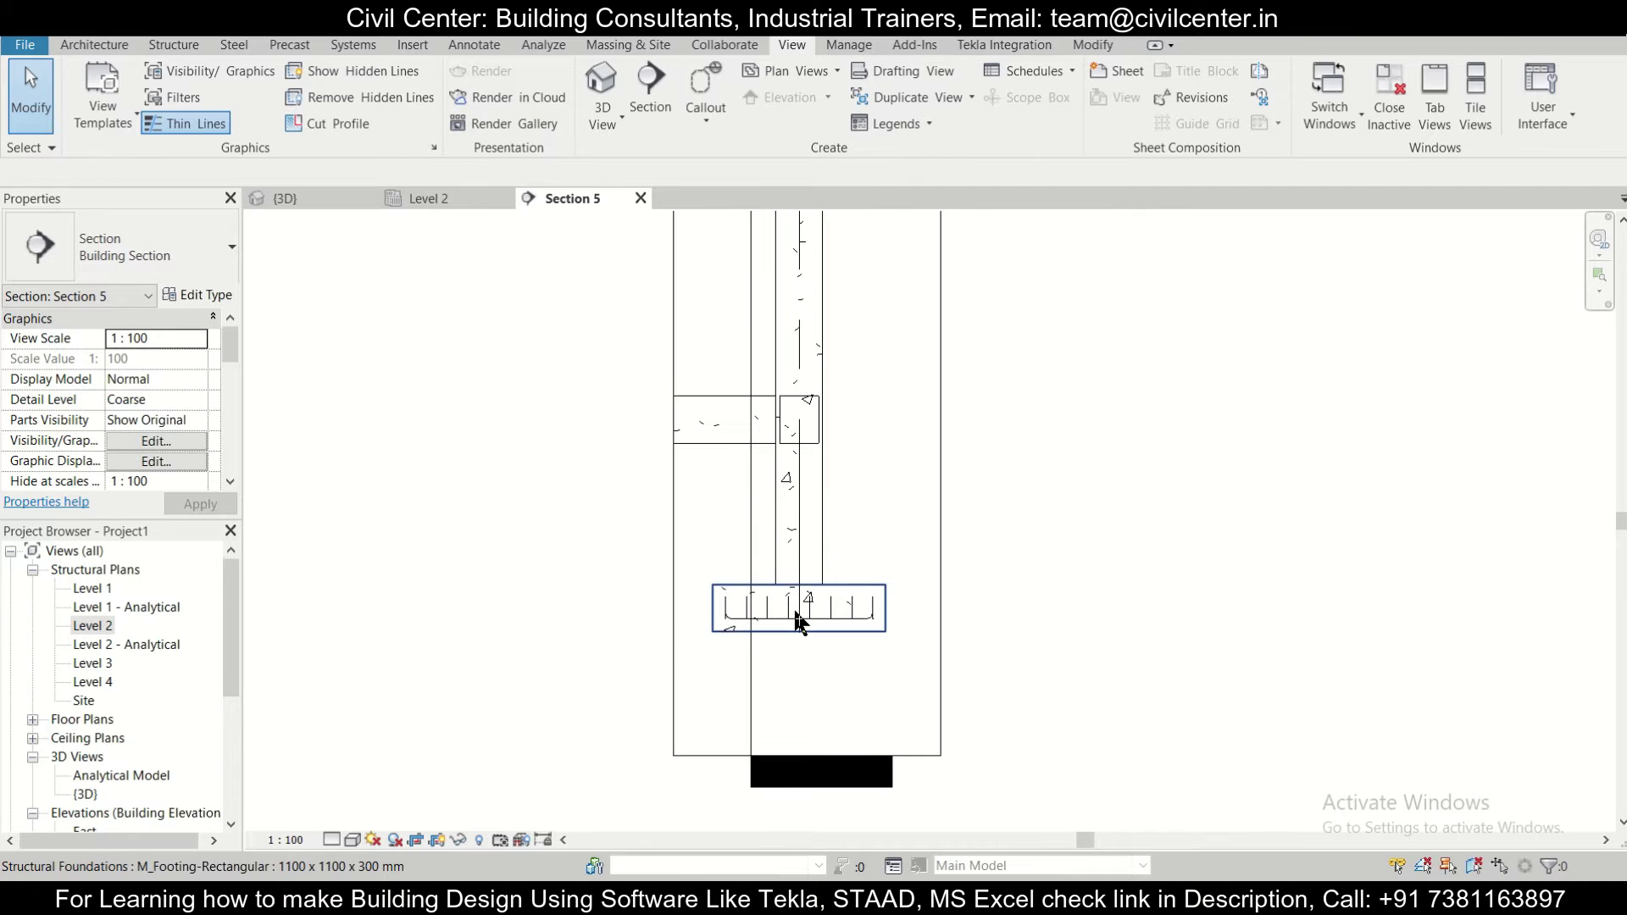
{"action": "scroll", "coordinate": [797, 617], "scroll_direction": "up", "scroll_amount": 1}
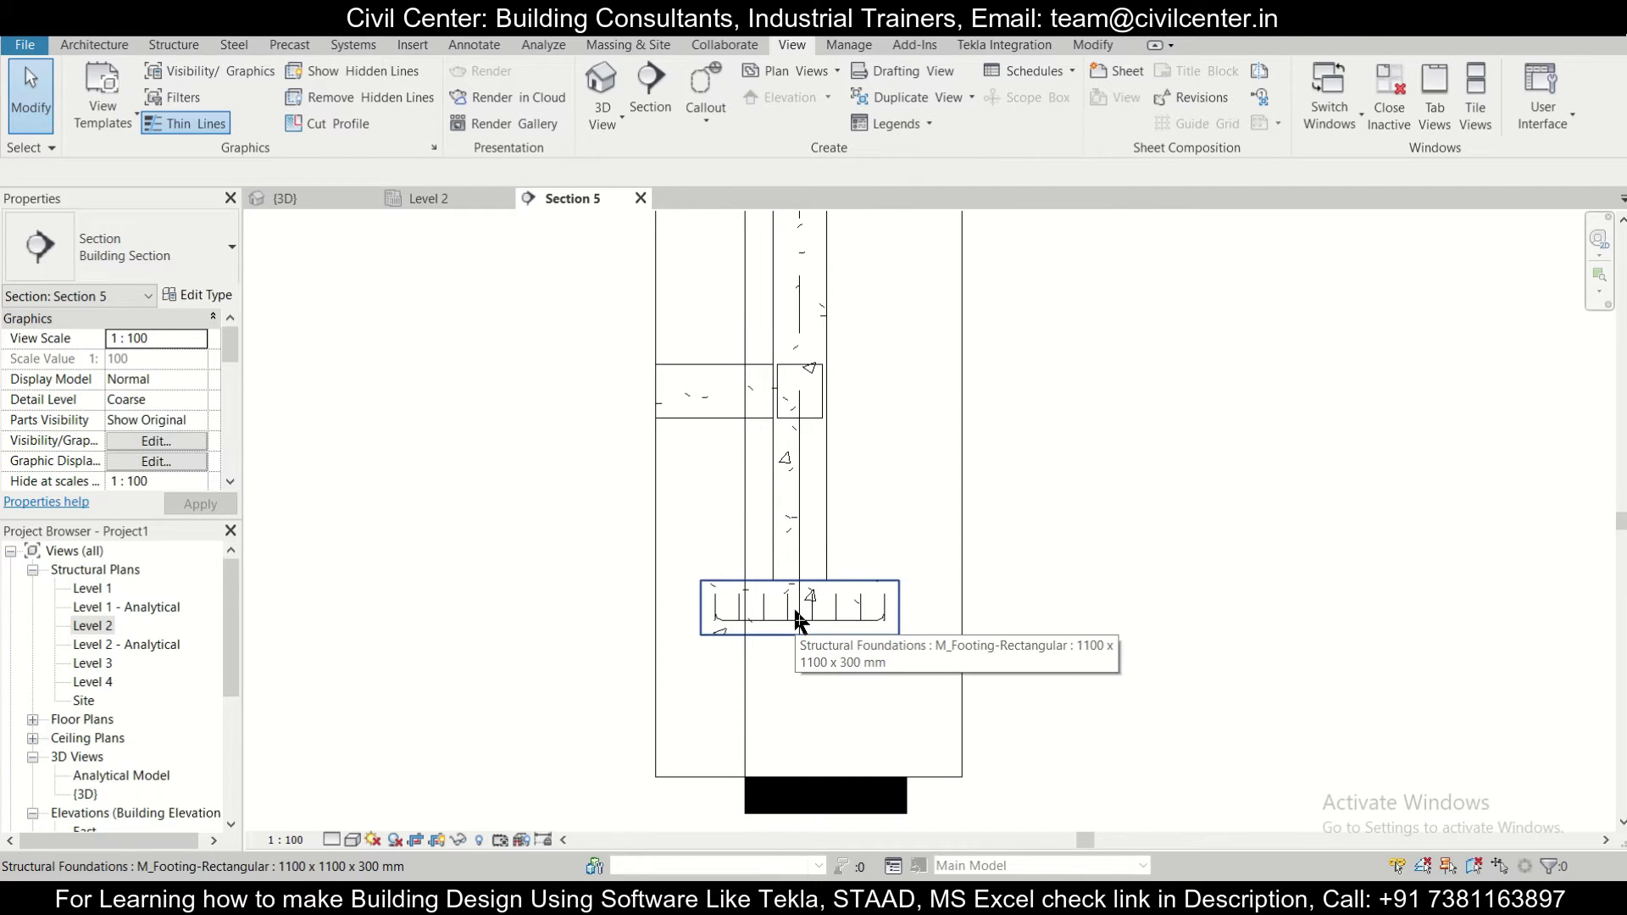
Start the Rebar Cover tool and check the footing's and beam's current cover settings.
{"action": "left_click", "coordinate": [176, 47]}
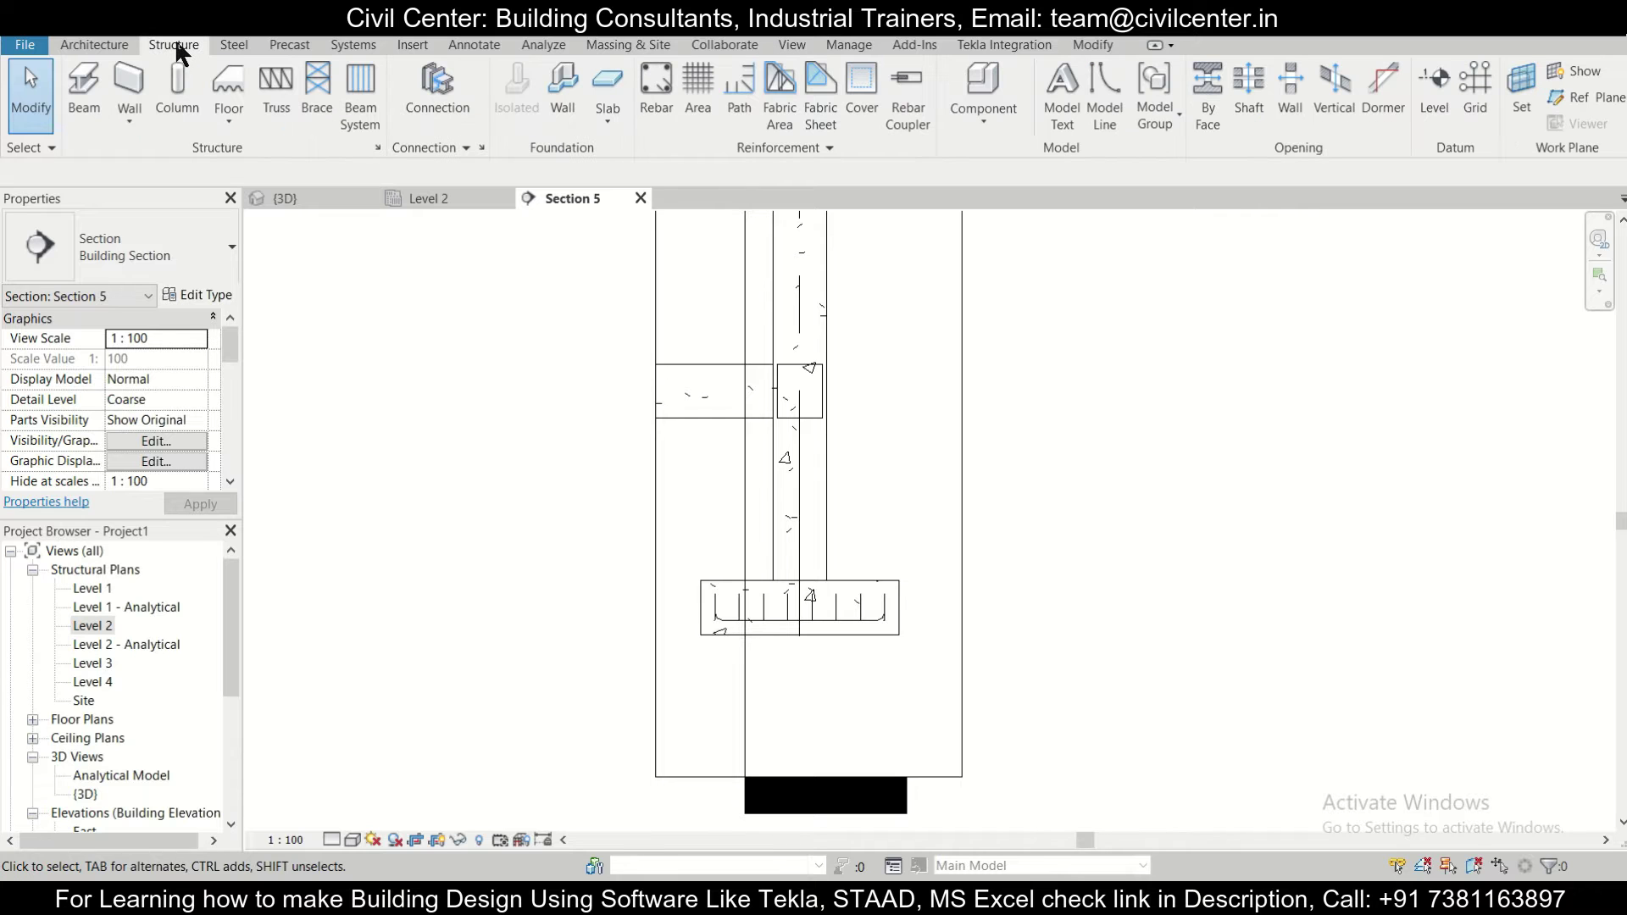
{"action": "left_click", "coordinate": [873, 96]}
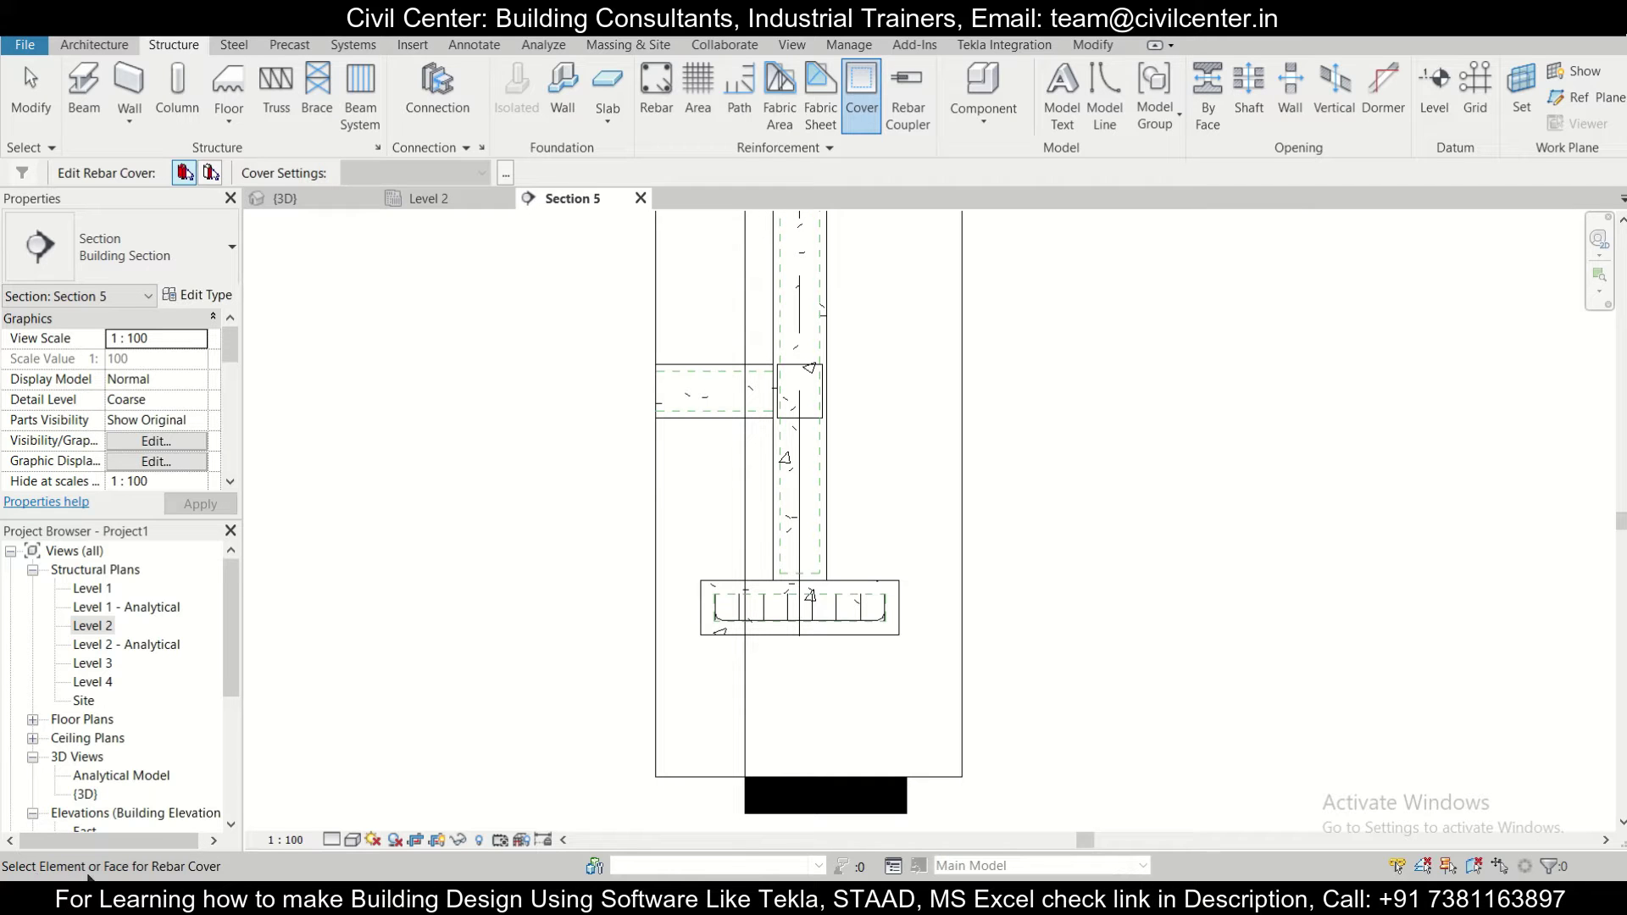
{"action": "left_click", "coordinate": [898, 636]}
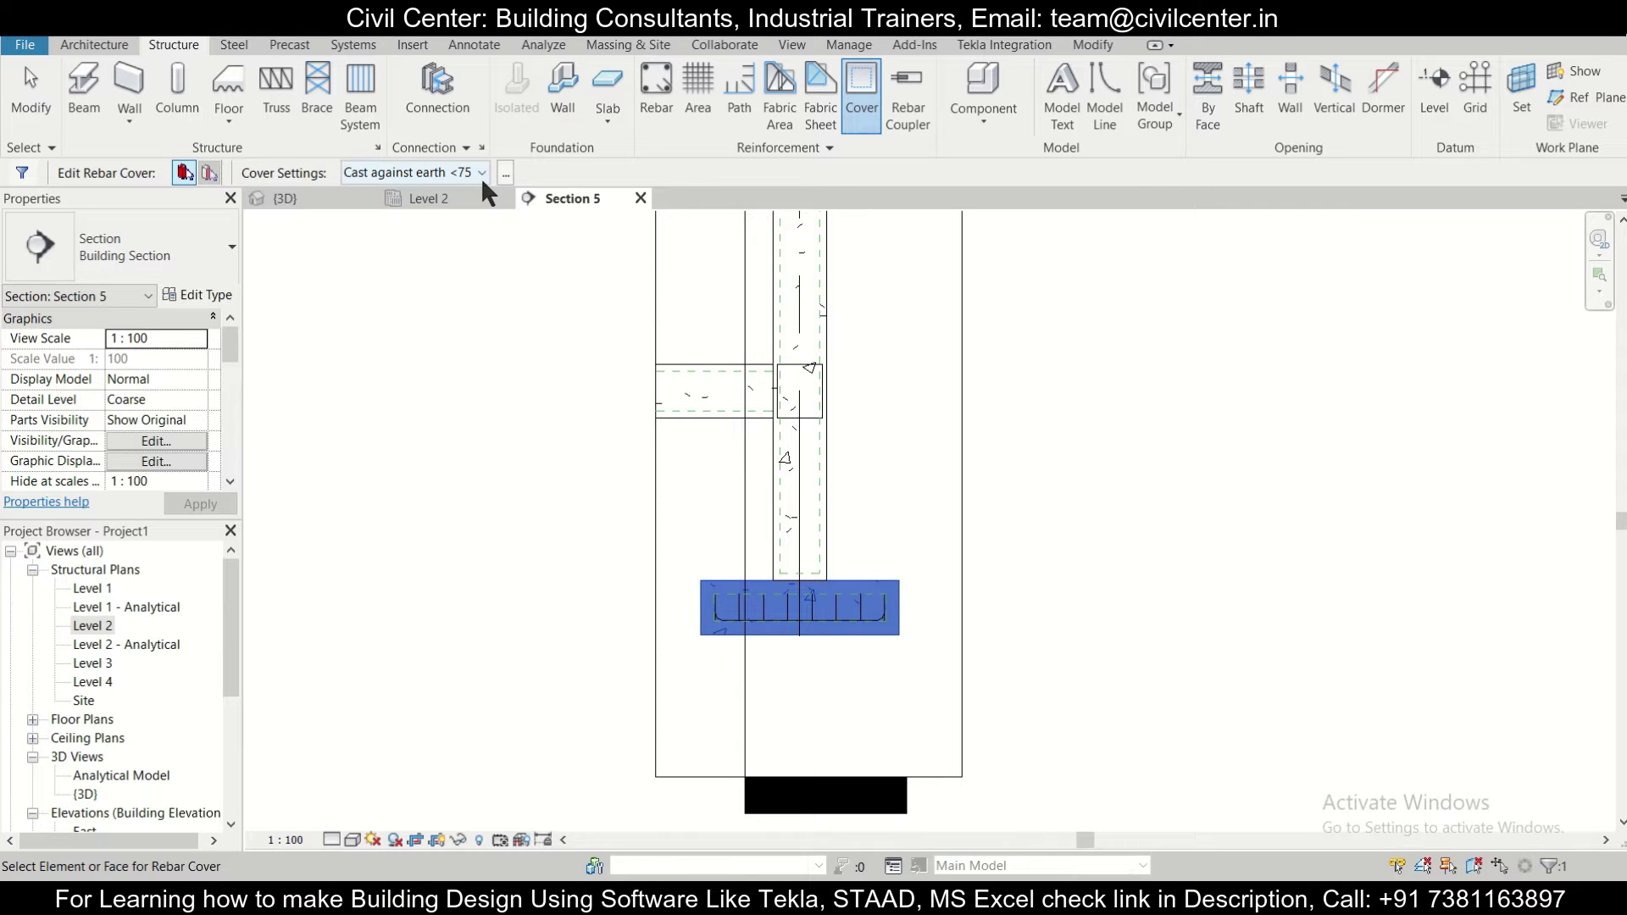
{"action": "left_click", "coordinate": [688, 394]}
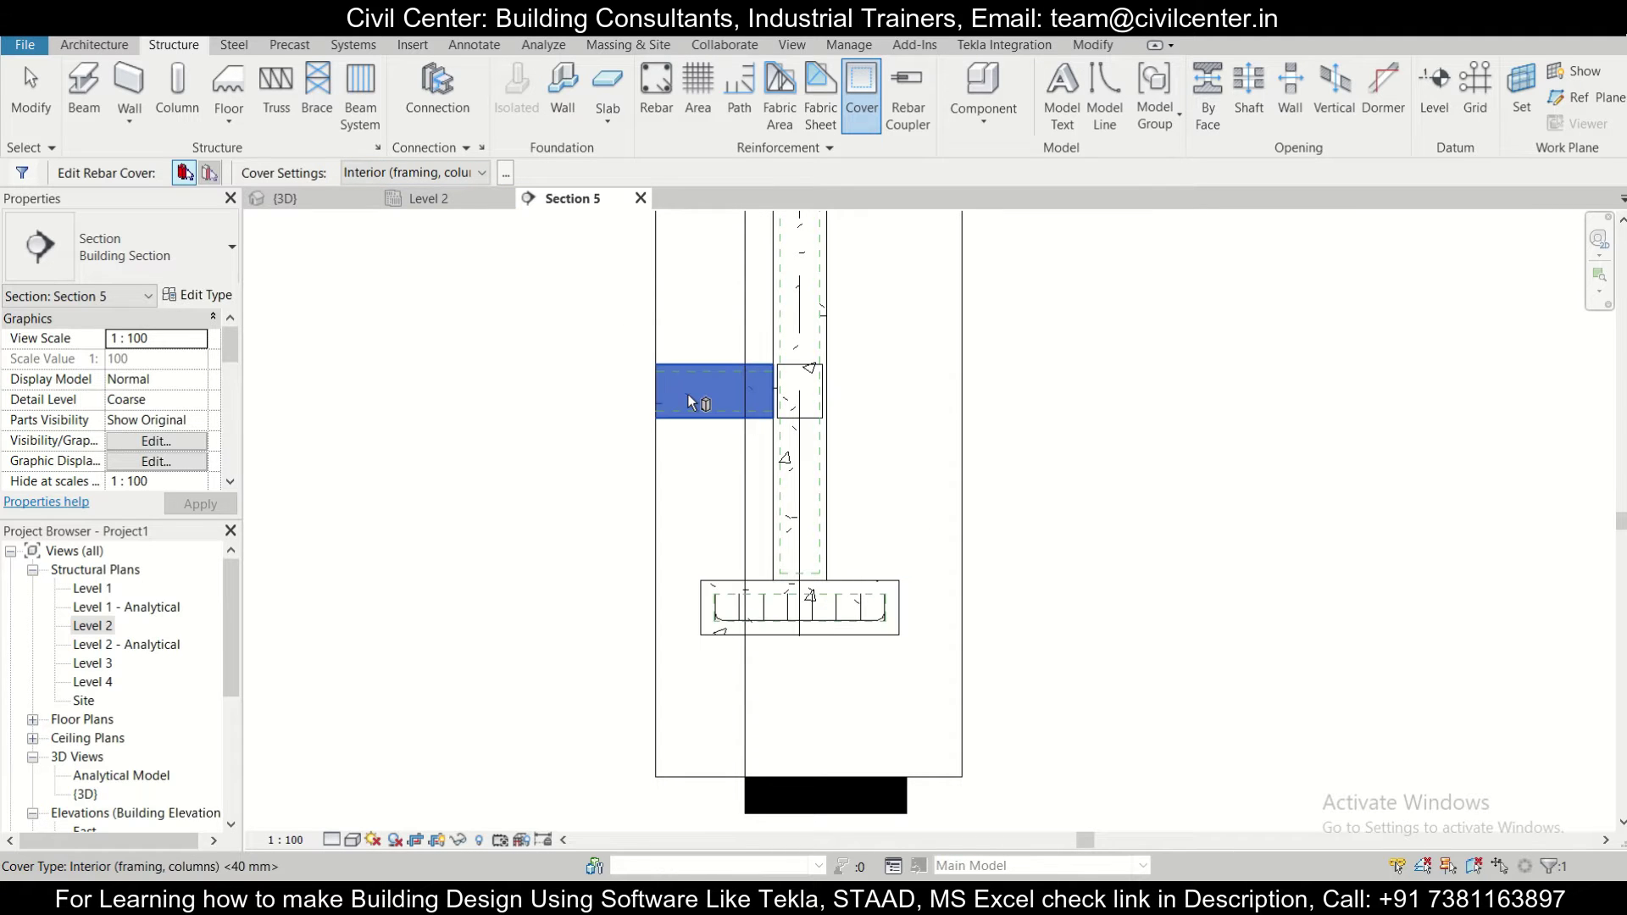
{"action": "left_click", "coordinate": [481, 173]}
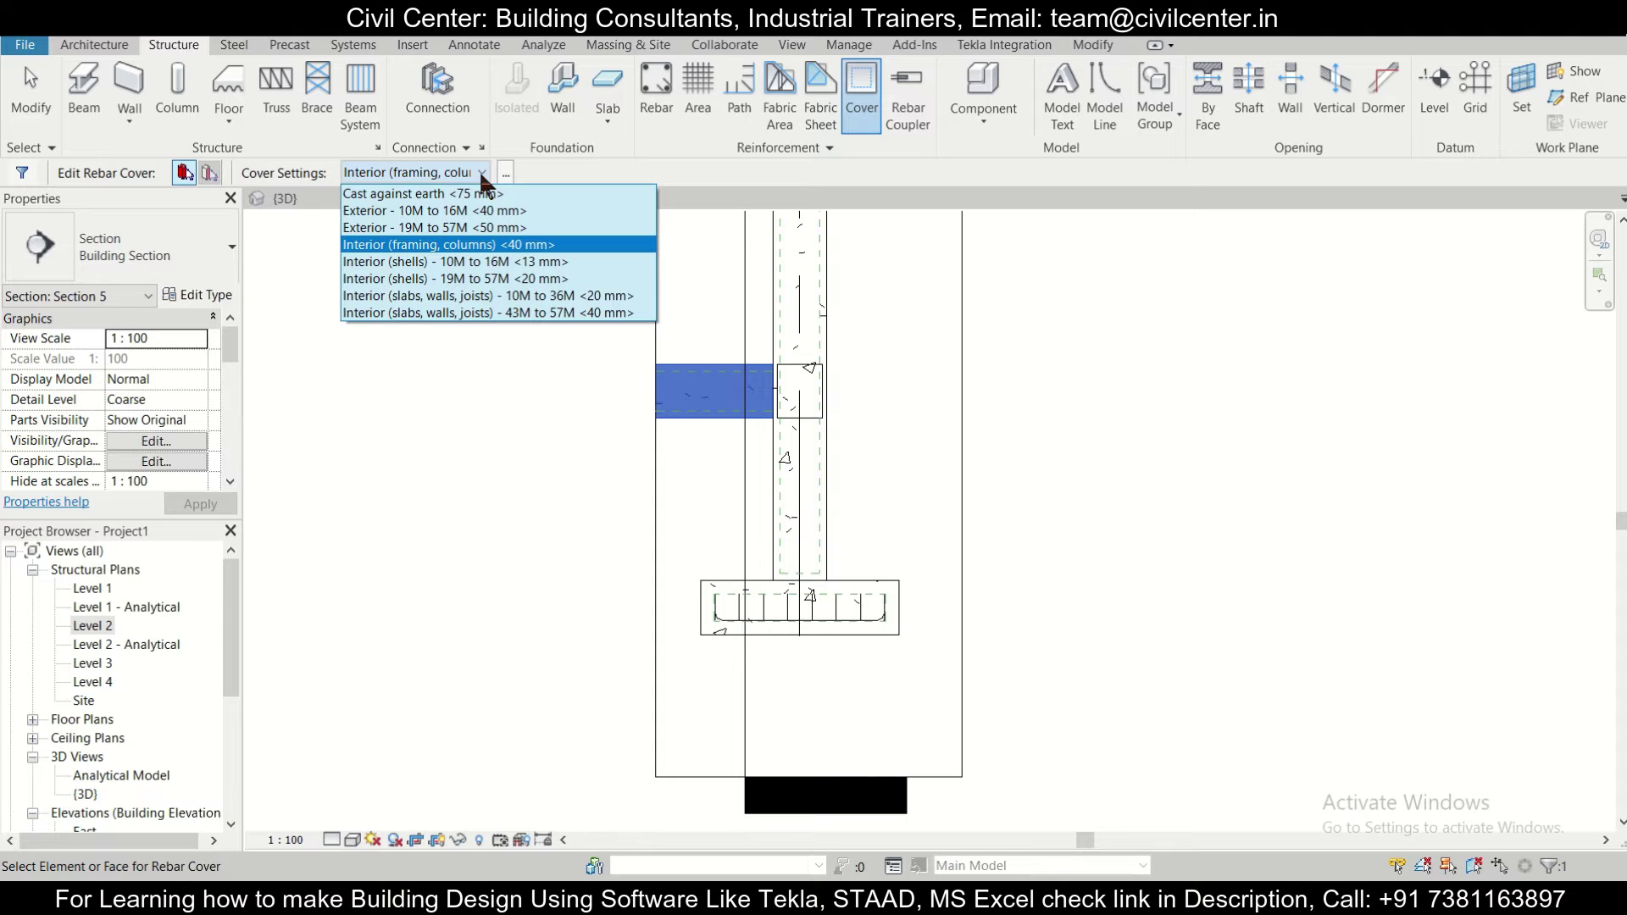
{"action": "left_click", "coordinate": [481, 172]}
Check the column's cover, then open Rebar Cover Settings from the footing (75.0 mm Cast against earth).
{"action": "left_click", "coordinate": [816, 331]}
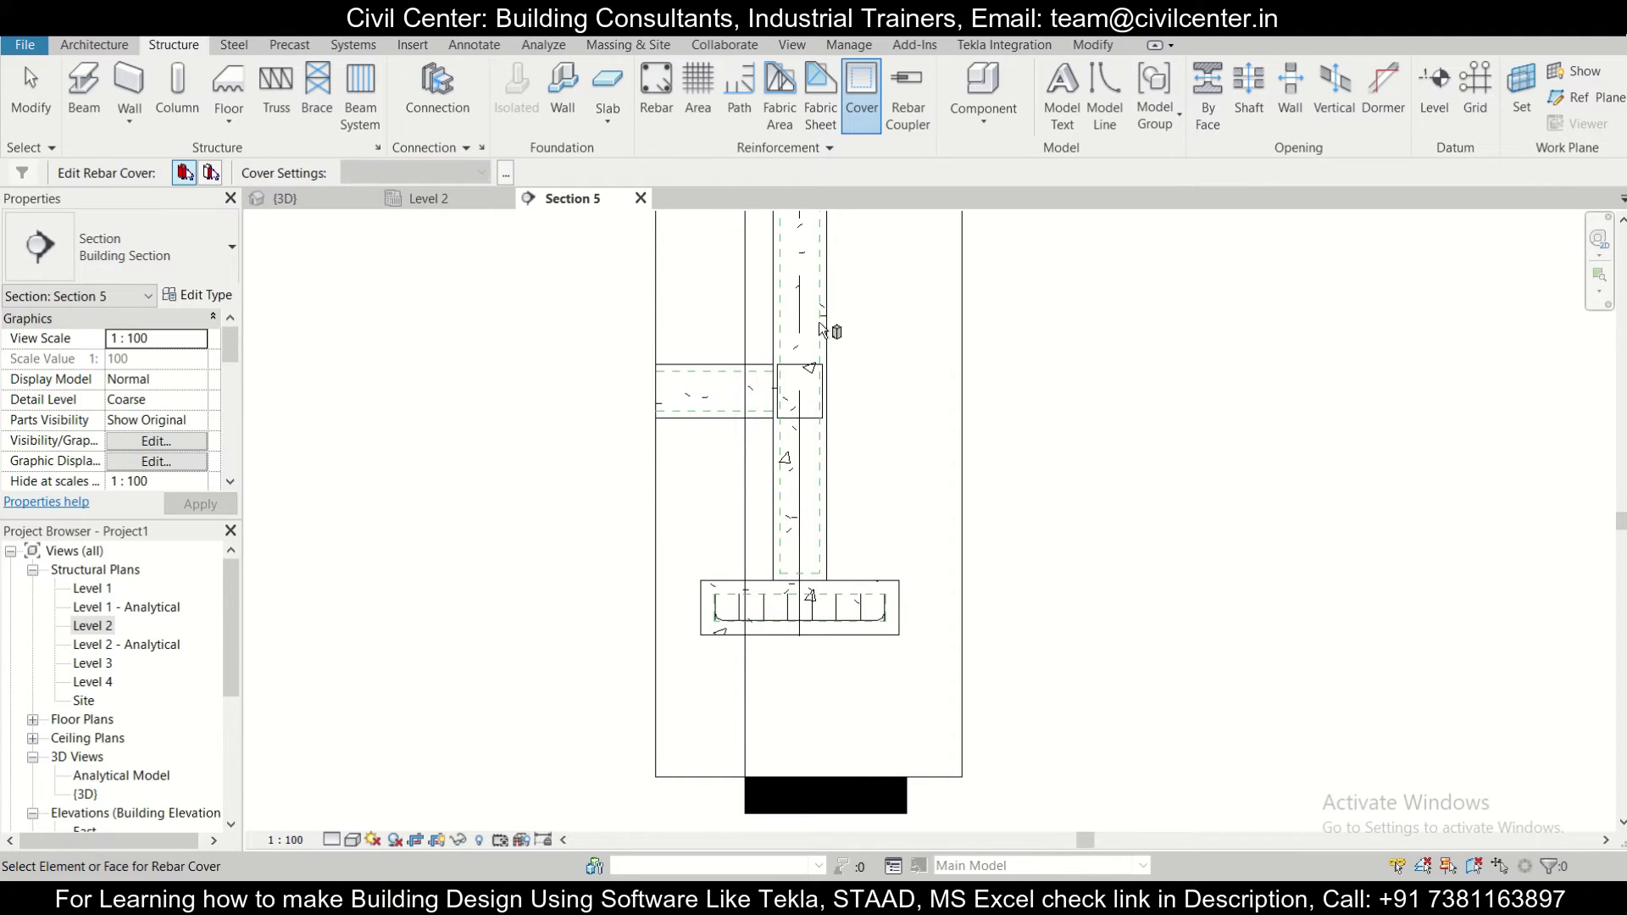
{"action": "left_click", "coordinate": [481, 173]}
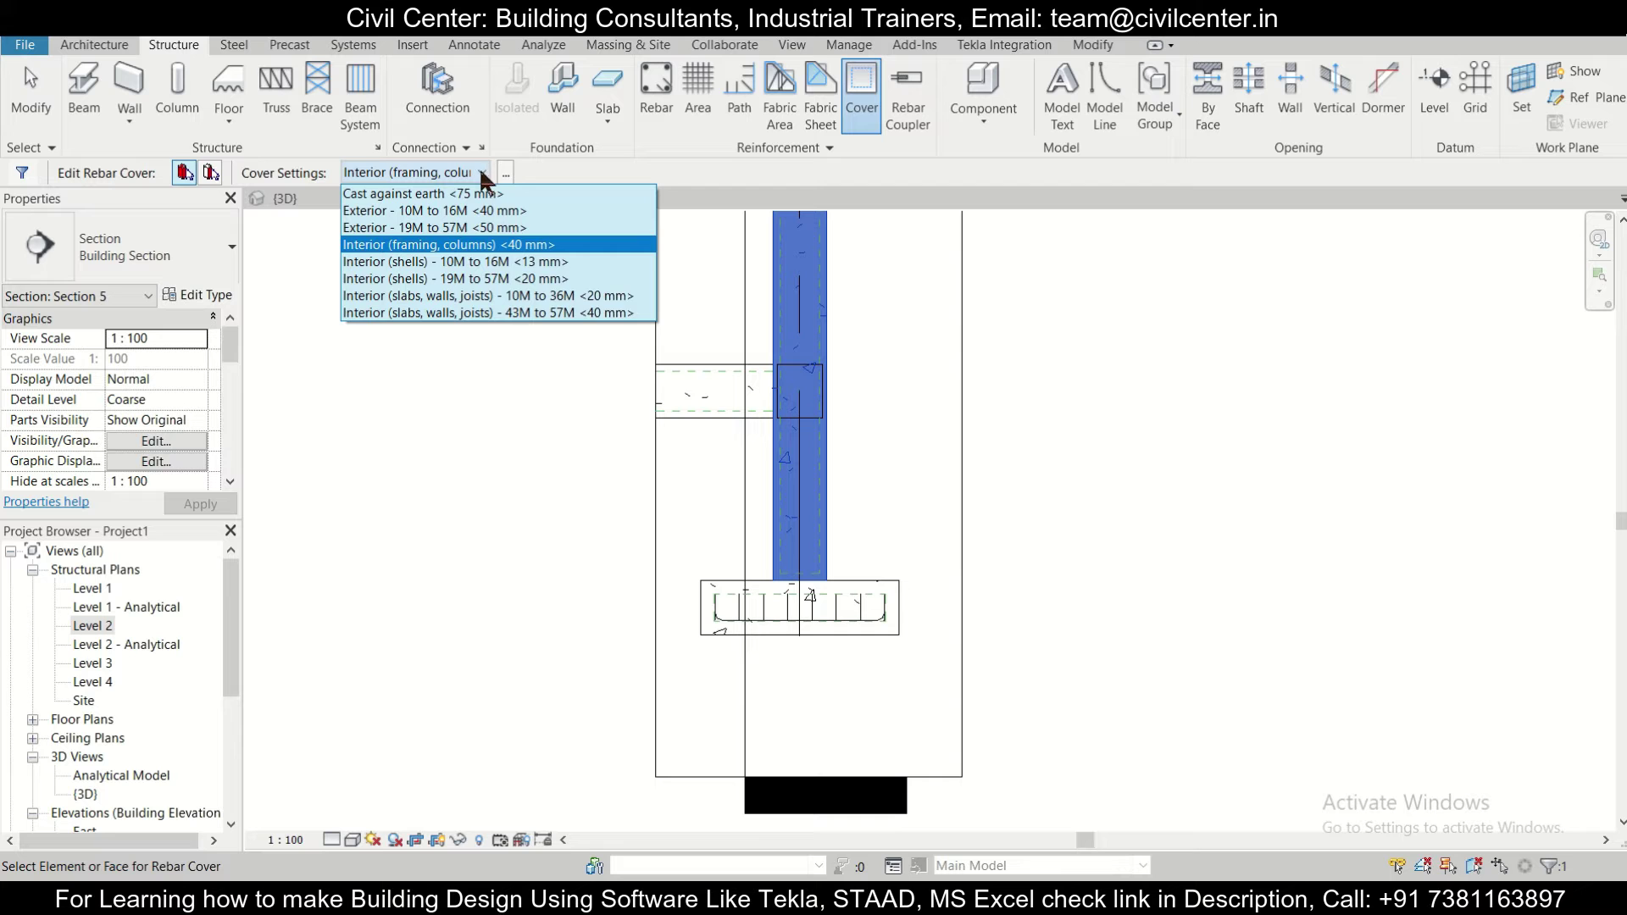
{"action": "left_click", "coordinate": [480, 169]}
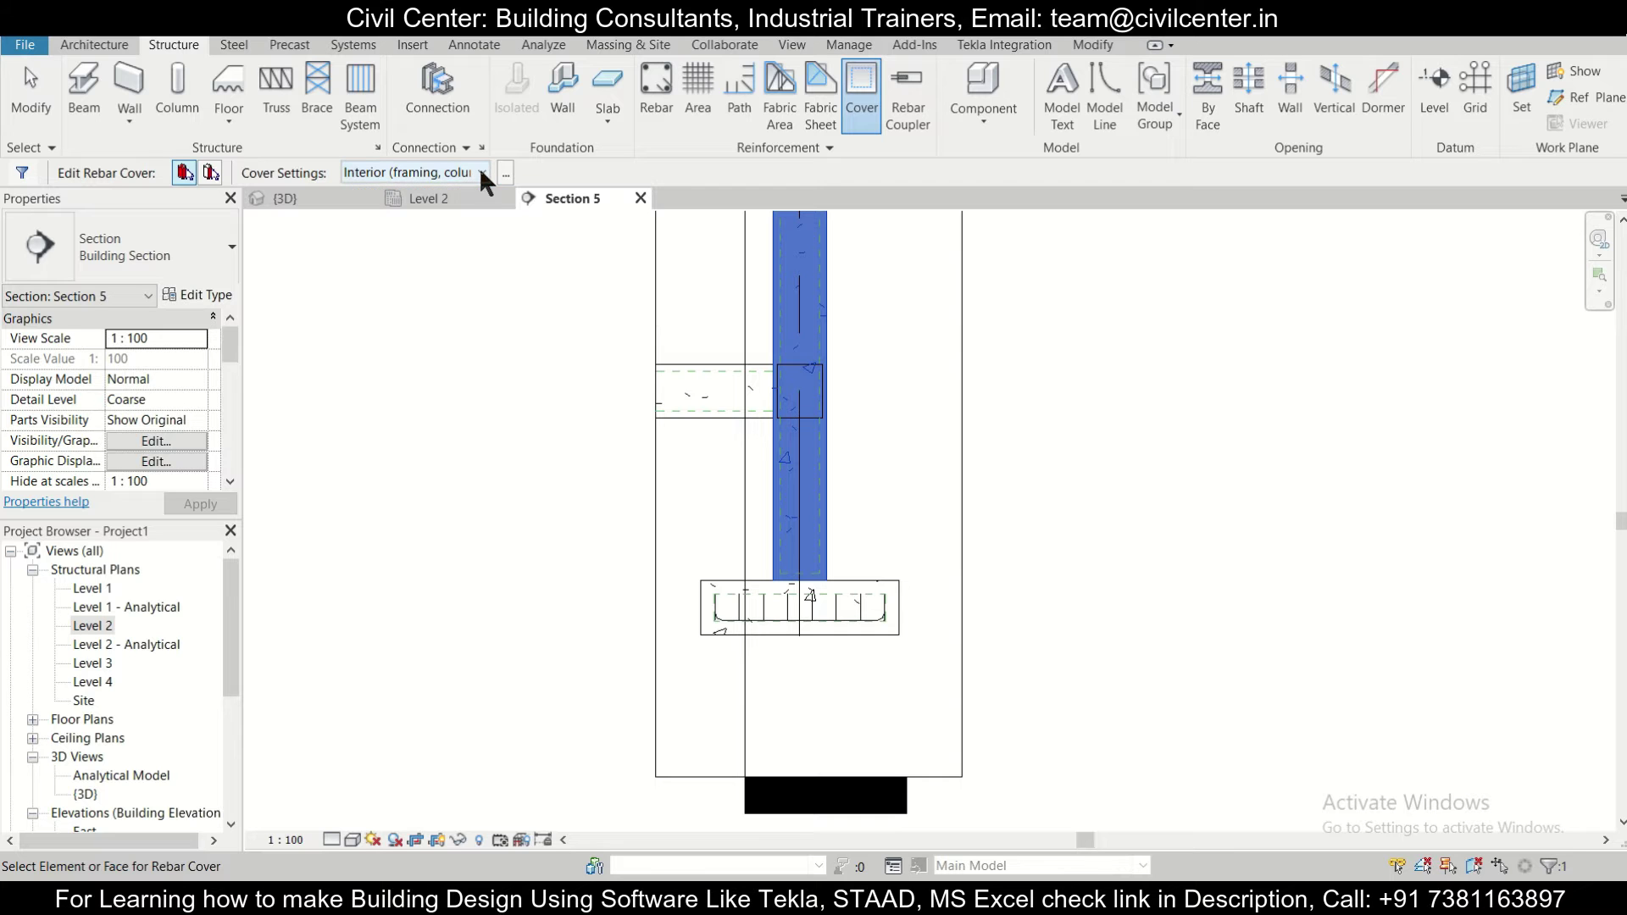
{"action": "left_click", "coordinate": [737, 583]}
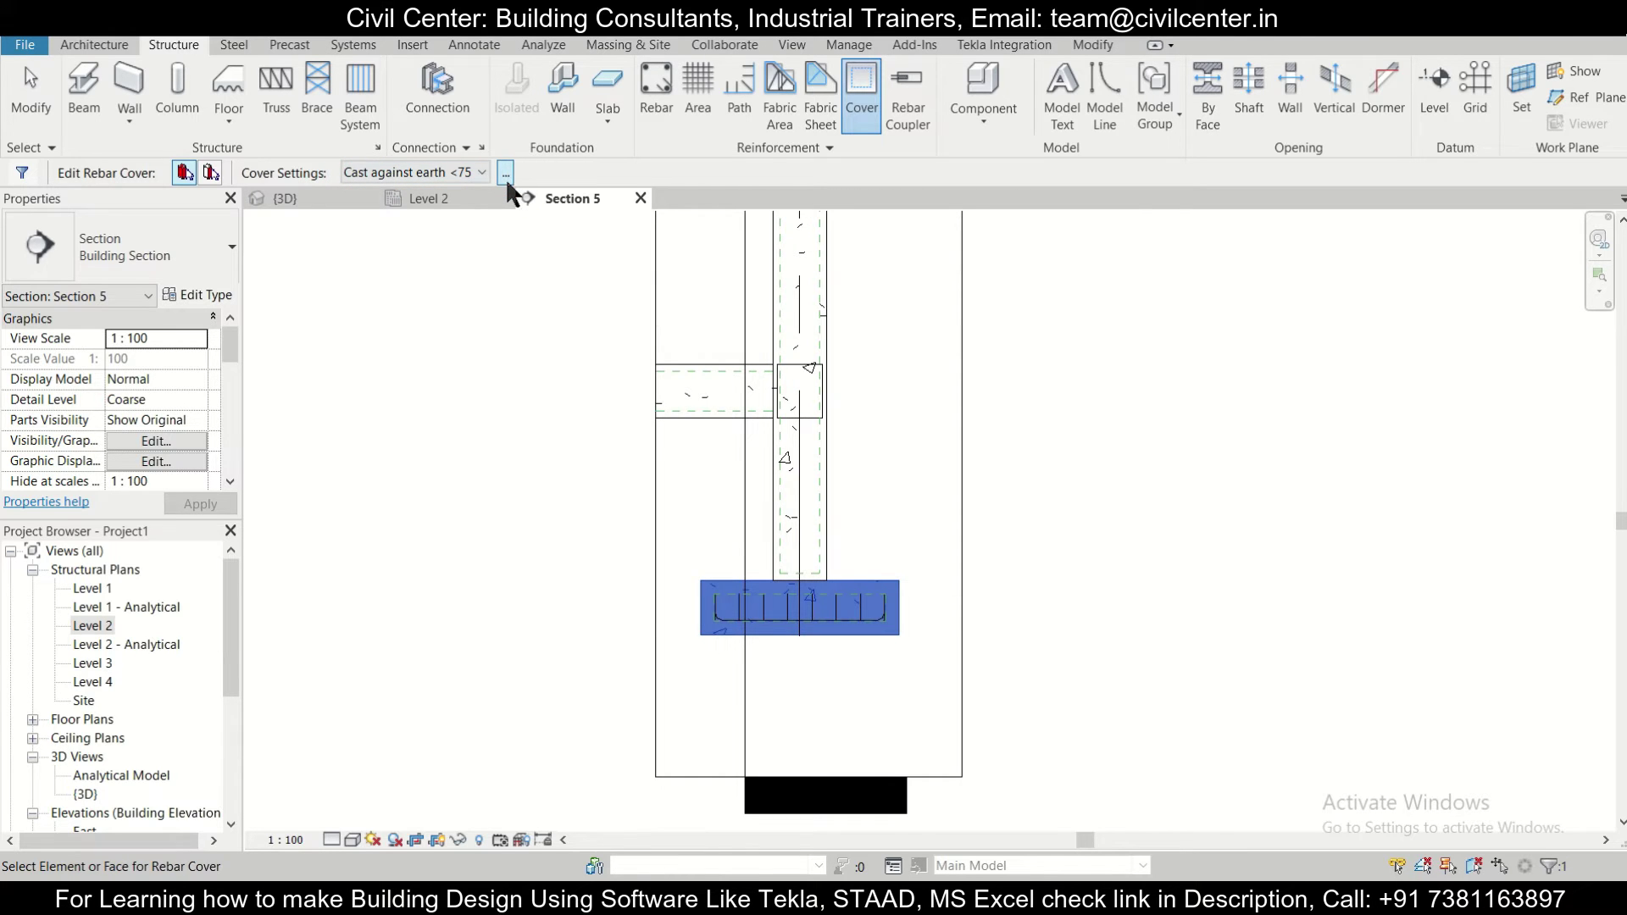
{"action": "left_click", "coordinate": [506, 173]}
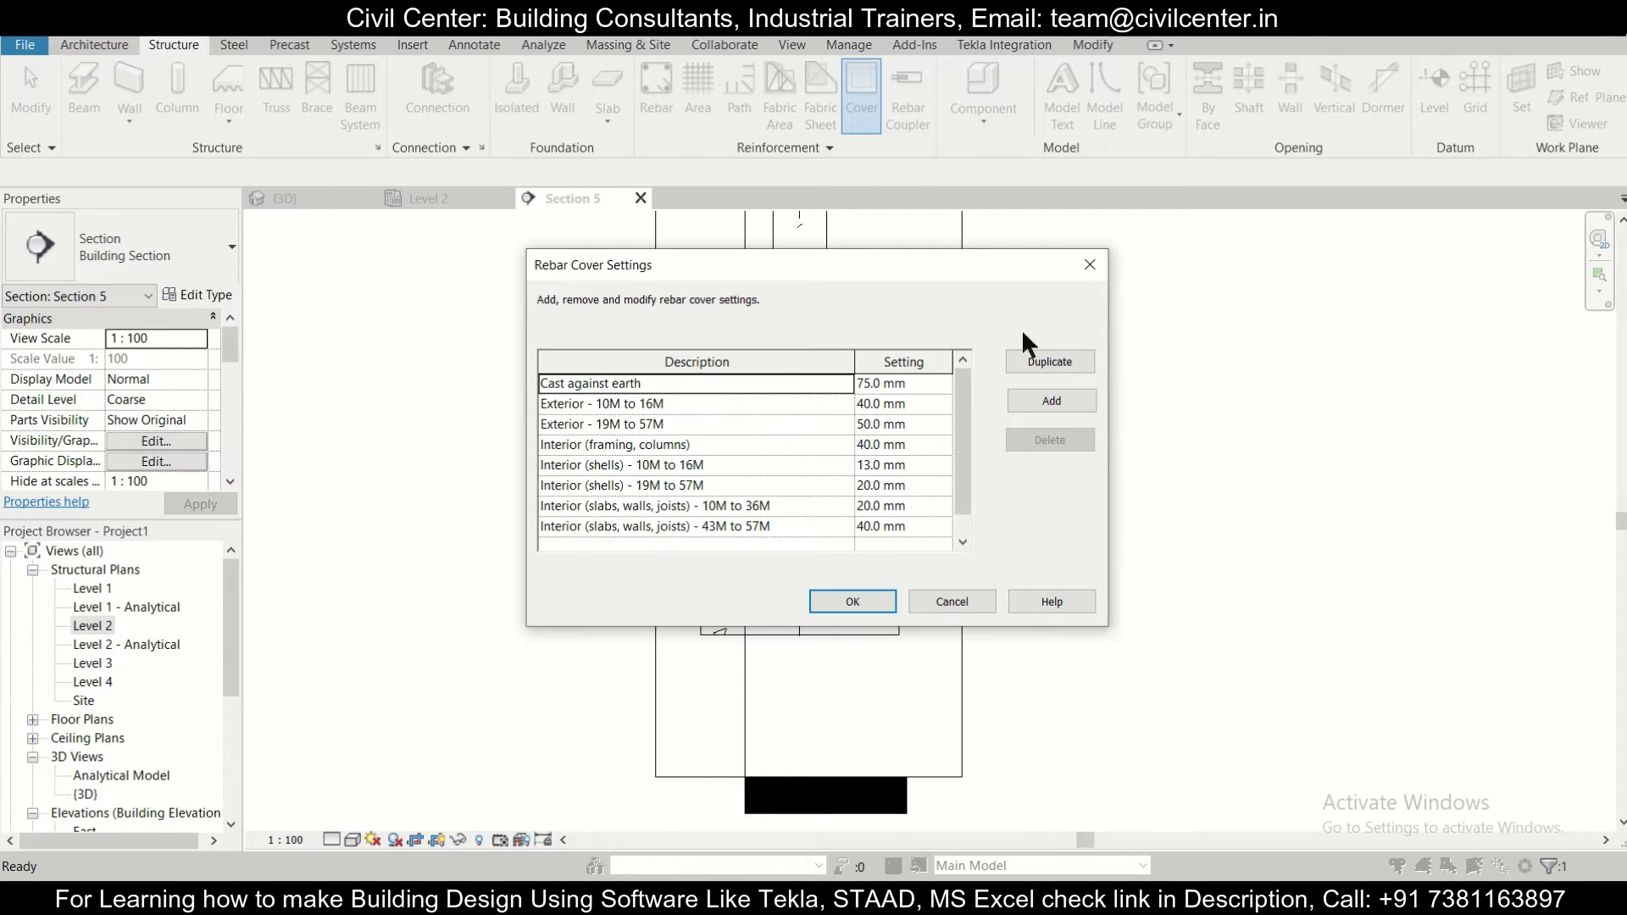
Close the cover settings and check which cover type the beam currently uses.
{"action": "left_click", "coordinate": [1090, 265]}
{"action": "left_click", "coordinate": [718, 413]}
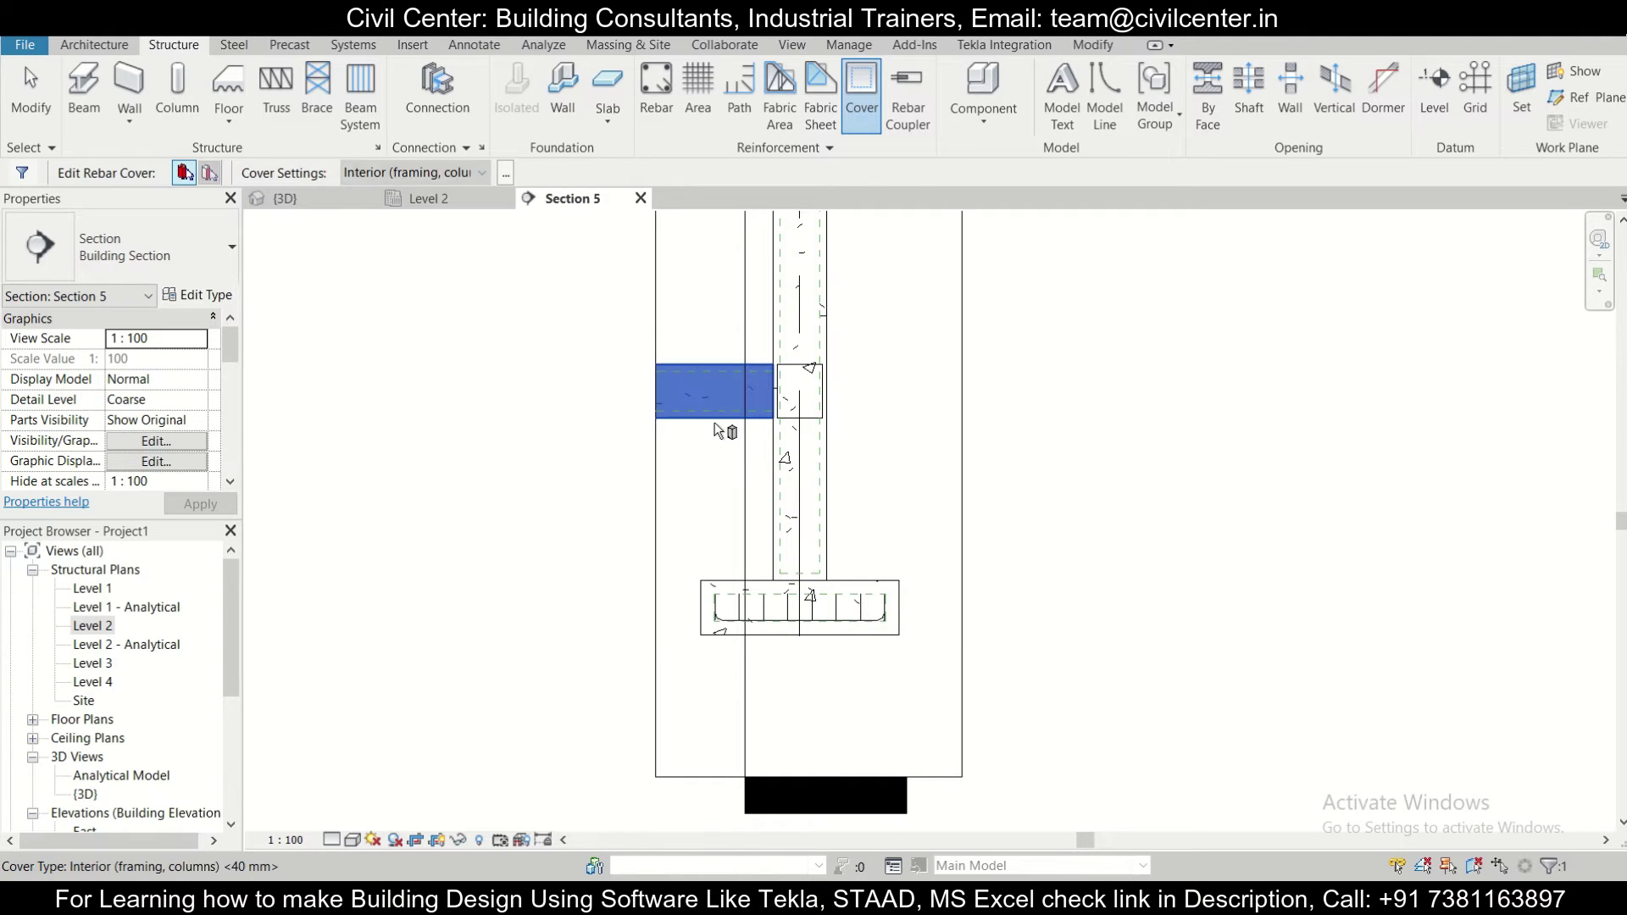
{"action": "left_click", "coordinate": [480, 173]}
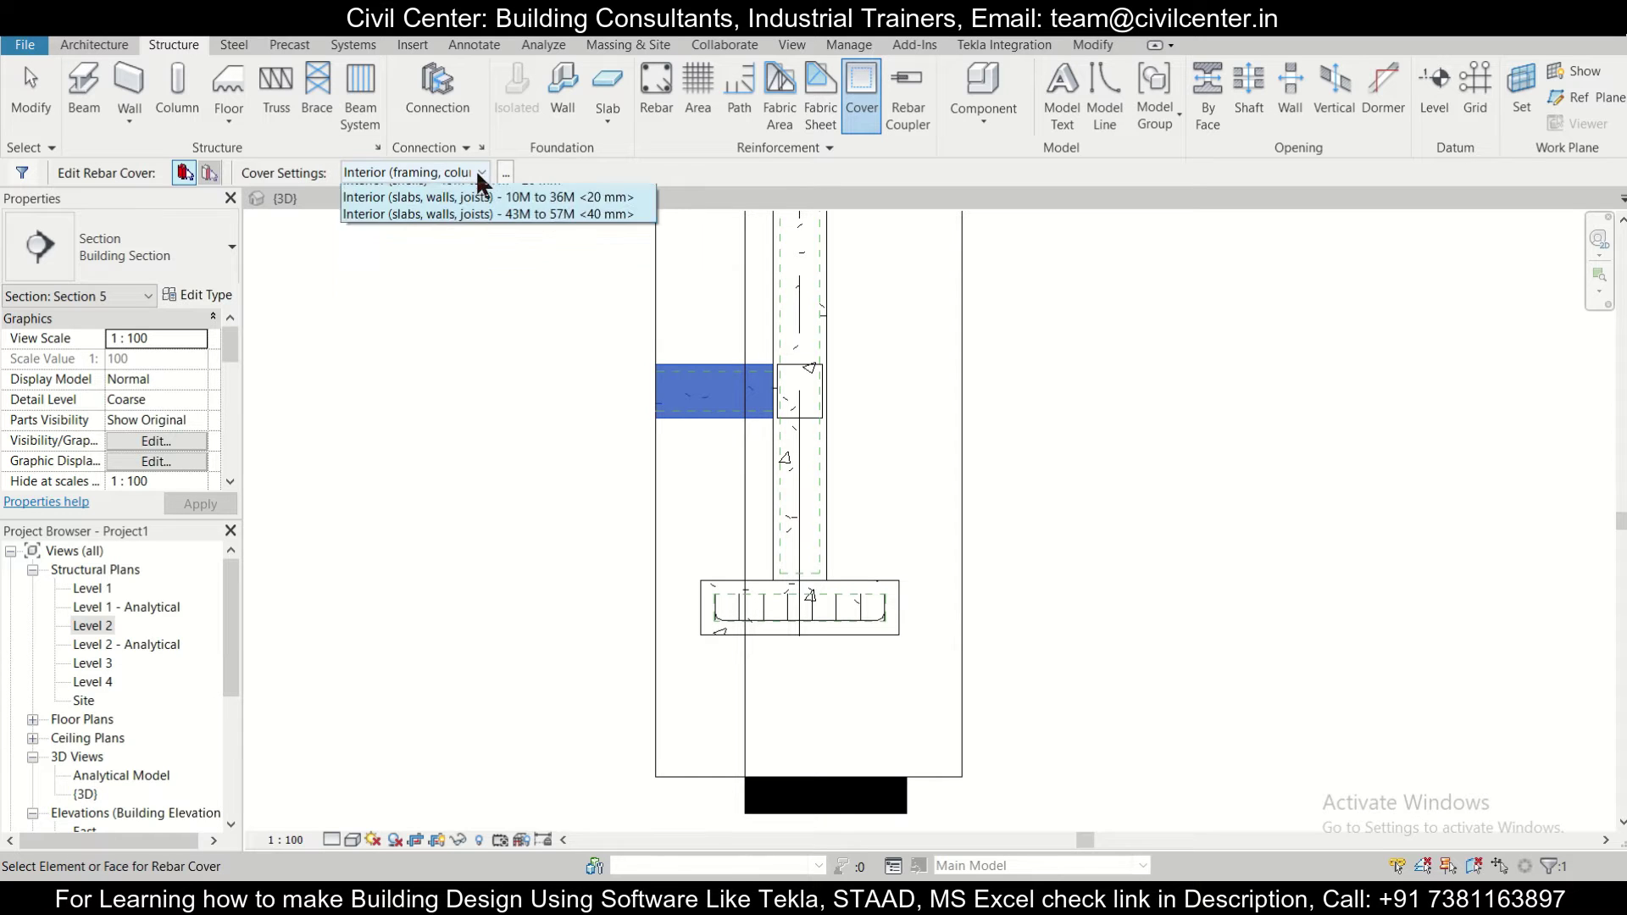
{"action": "left_click", "coordinate": [593, 415]}
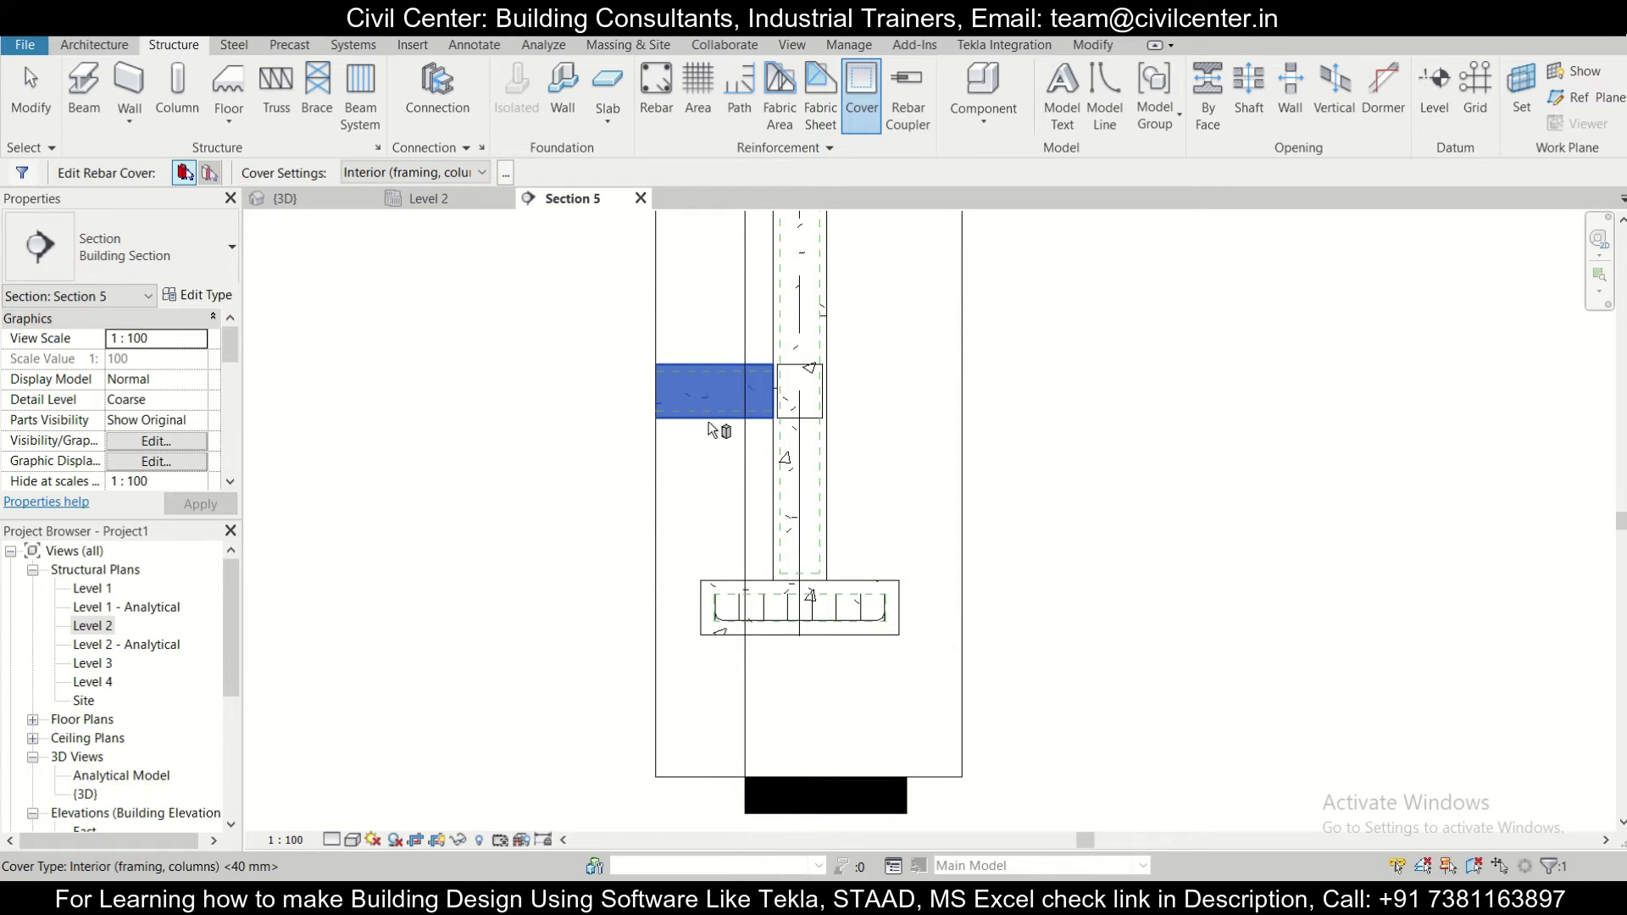
Add a new rebar cover setting named 'Beams' with a 30 mm cover and confirm it.
{"action": "mouse_move", "coordinate": [711, 428]}
{"action": "left_click", "coordinate": [506, 173]}
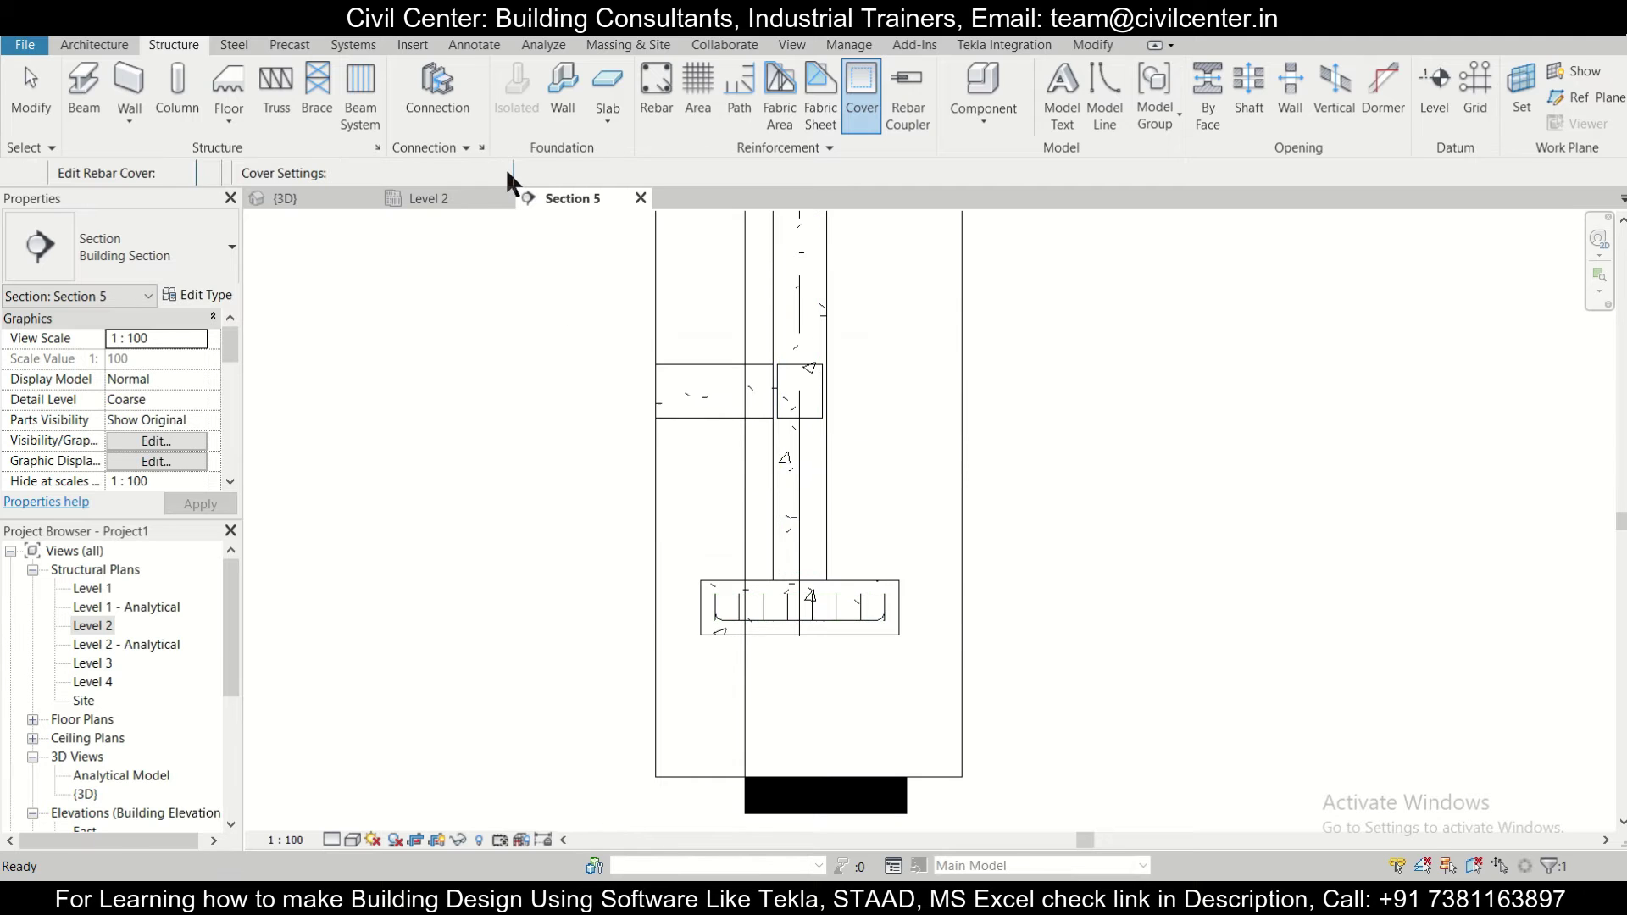
{"action": "left_click", "coordinate": [1056, 395]}
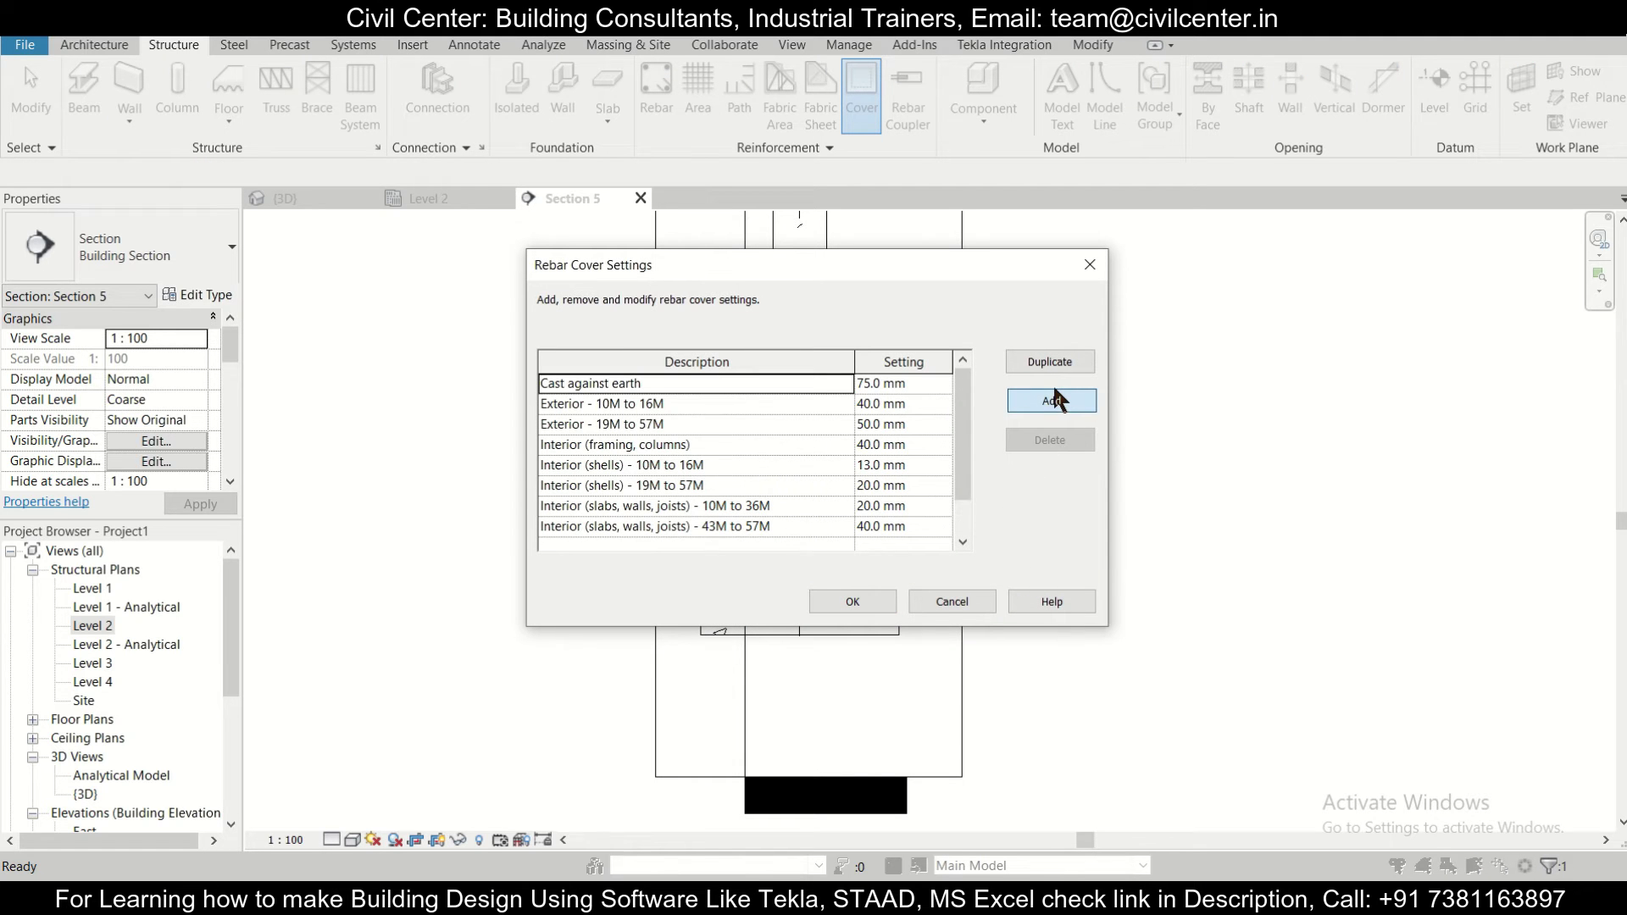
{"action": "left_click", "coordinate": [734, 527]}
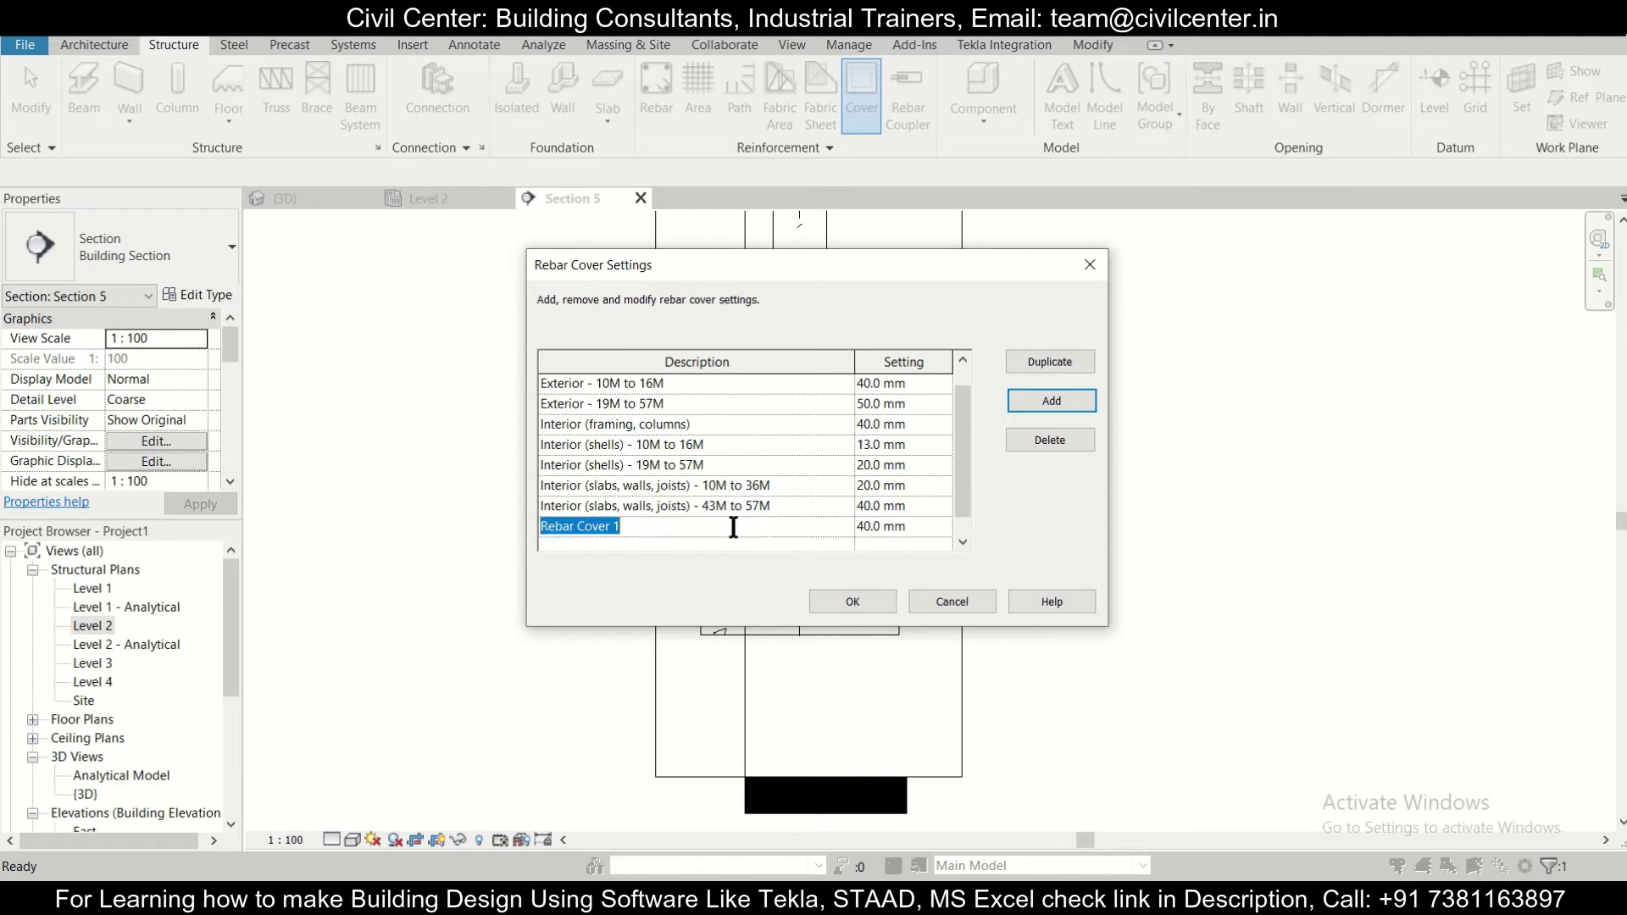
{"action": "type", "text": "bEA"}
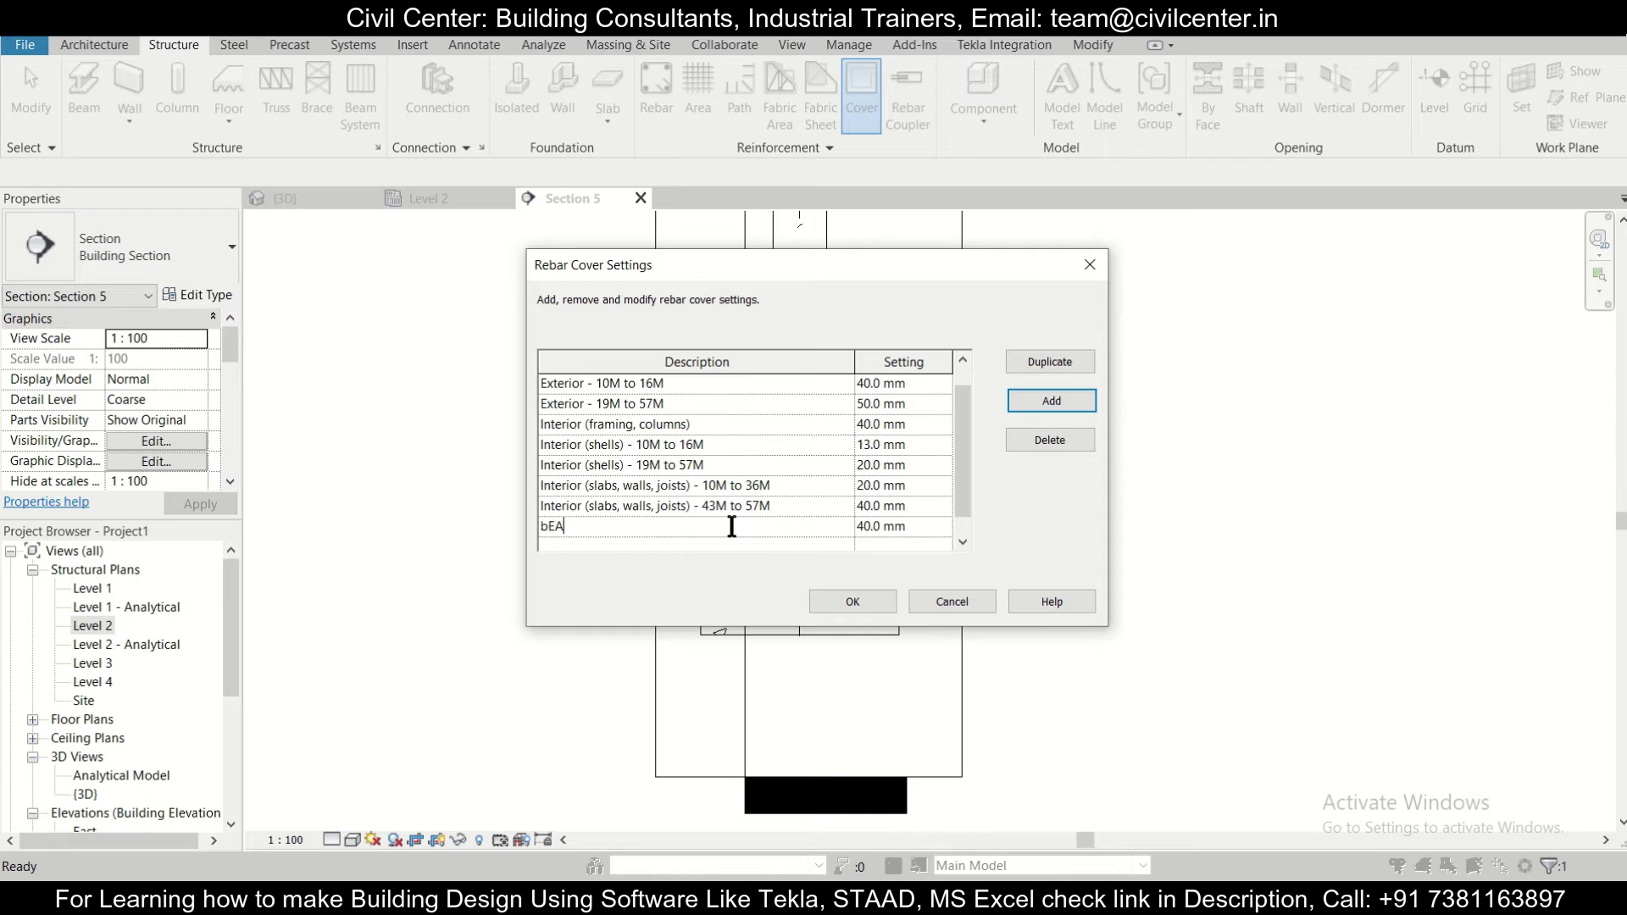
{"action": "key", "text": "BackSpace"}
{"action": "key", "text": "BackSpace"}
{"action": "key", "text": "BackSpace"}
{"action": "type", "text": "Beams"}
{"action": "left_click", "coordinate": [882, 521]}
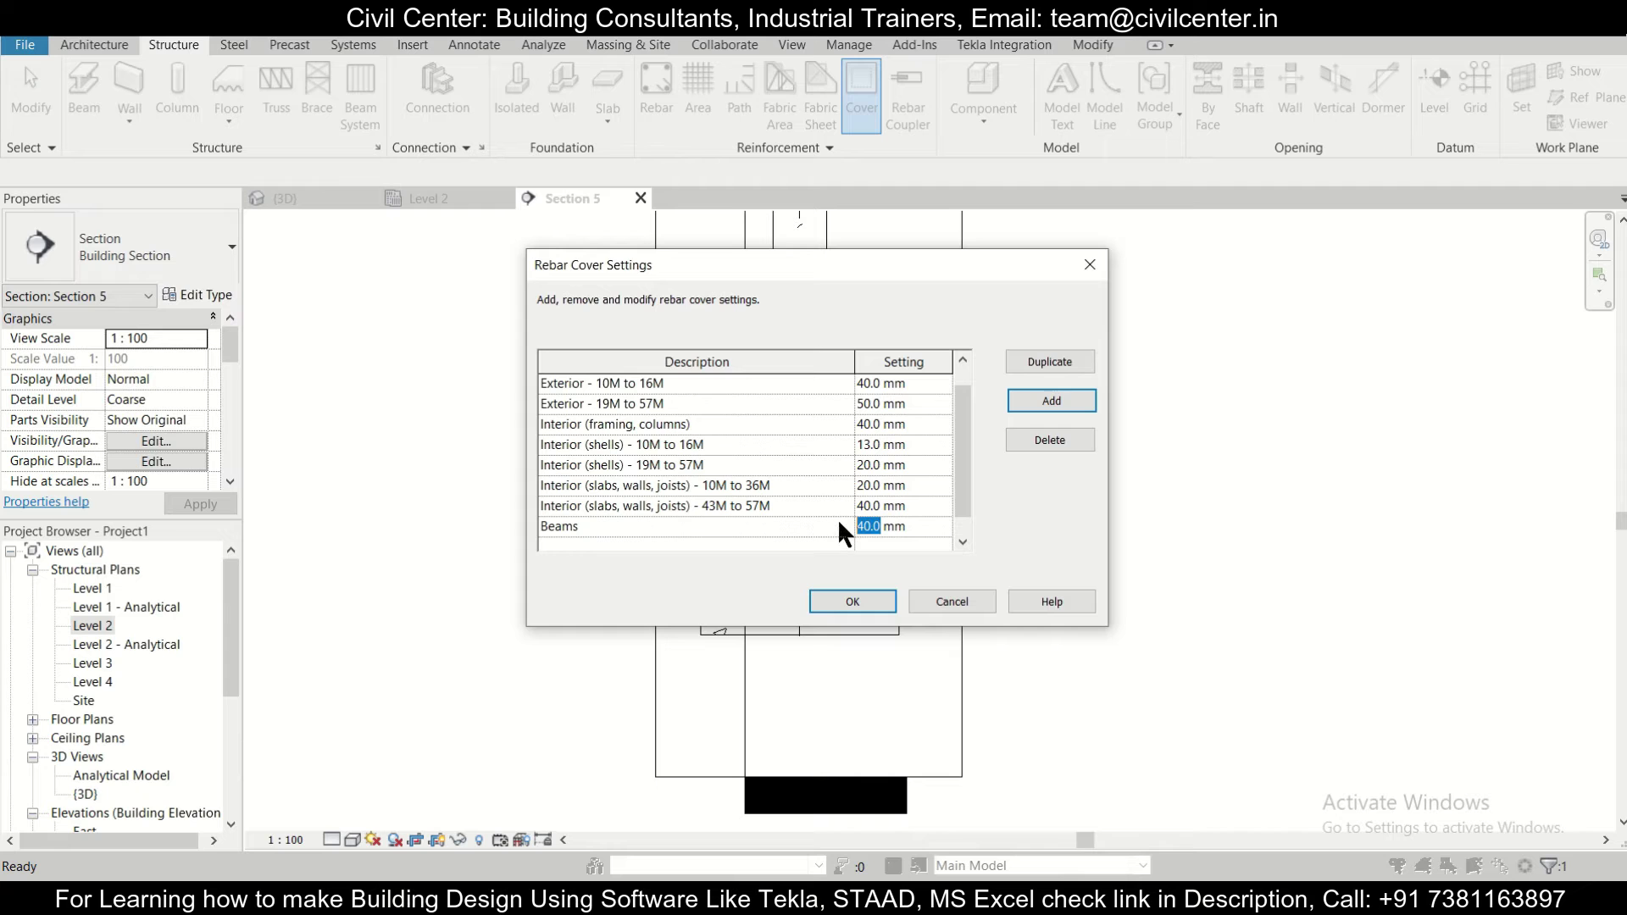
{"action": "type", "text": "30"}
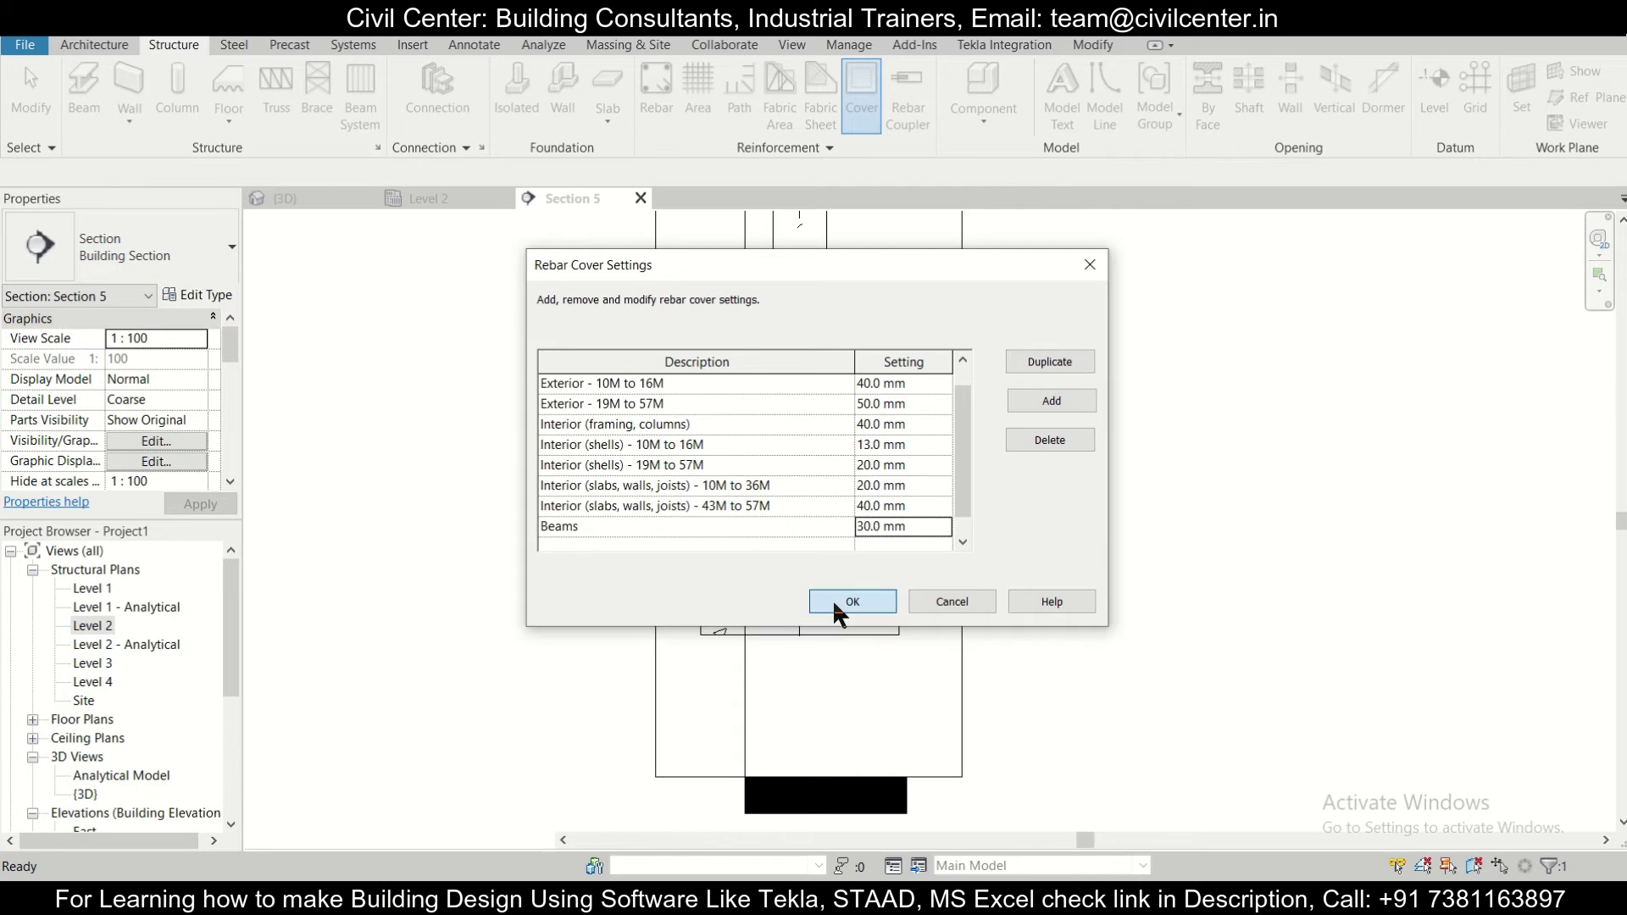
{"action": "left_click", "coordinate": [837, 600]}
Set the Section 5 beam's rebar cover to Beams <30 mm>, then return to the {3D} view.
{"action": "left_click", "coordinate": [734, 419]}
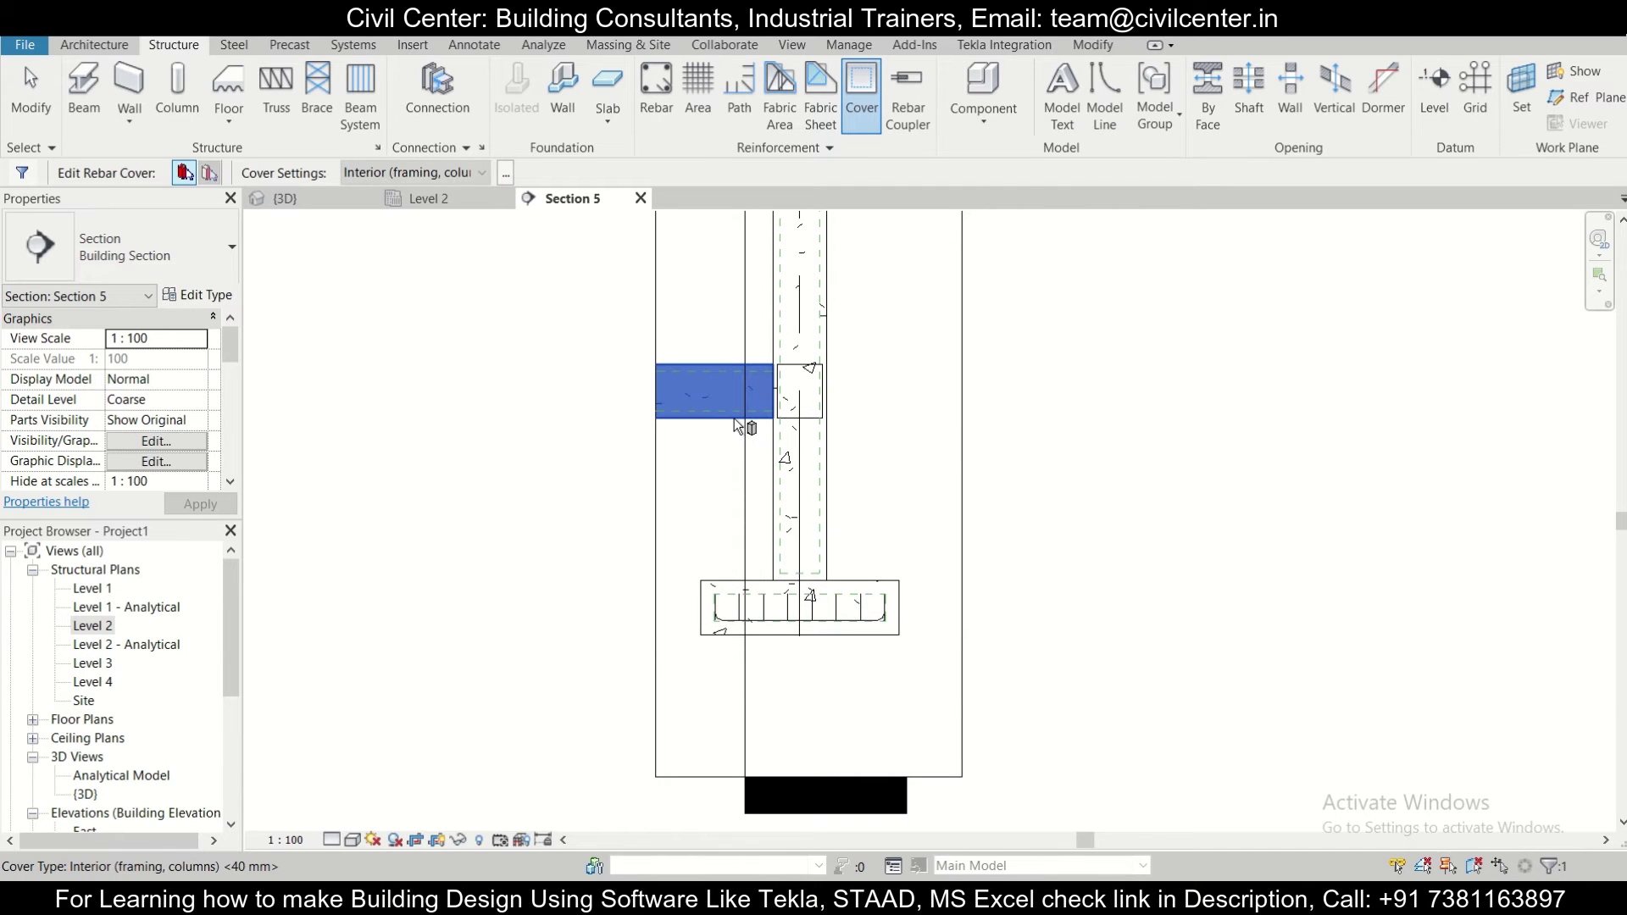
{"action": "left_click", "coordinate": [482, 172]}
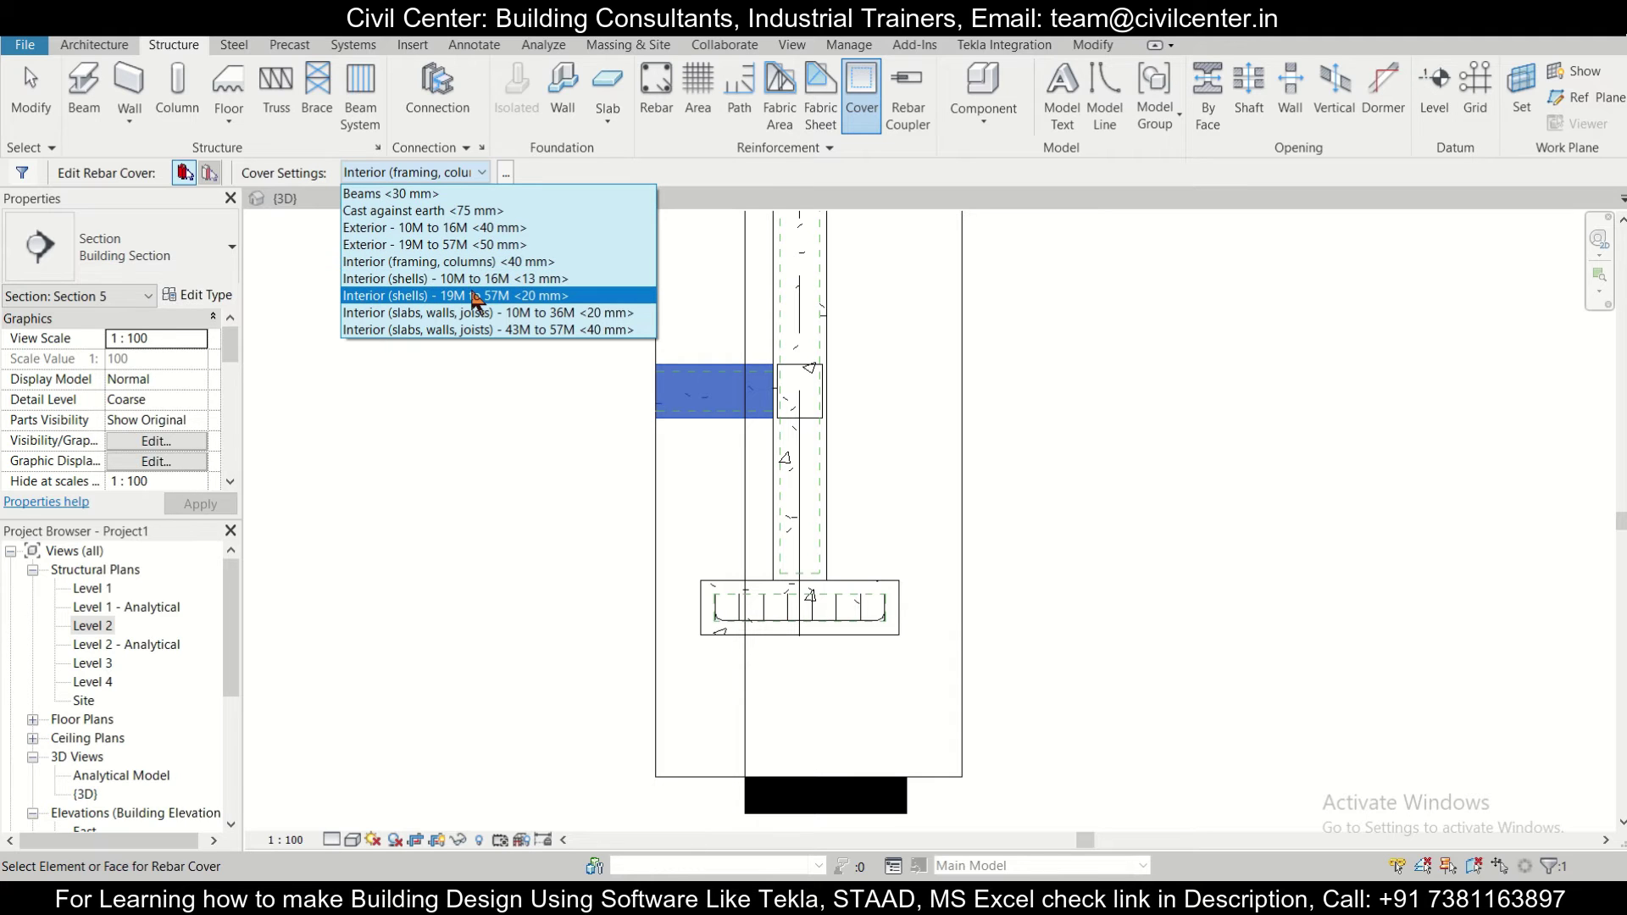
{"action": "left_click", "coordinate": [466, 195]}
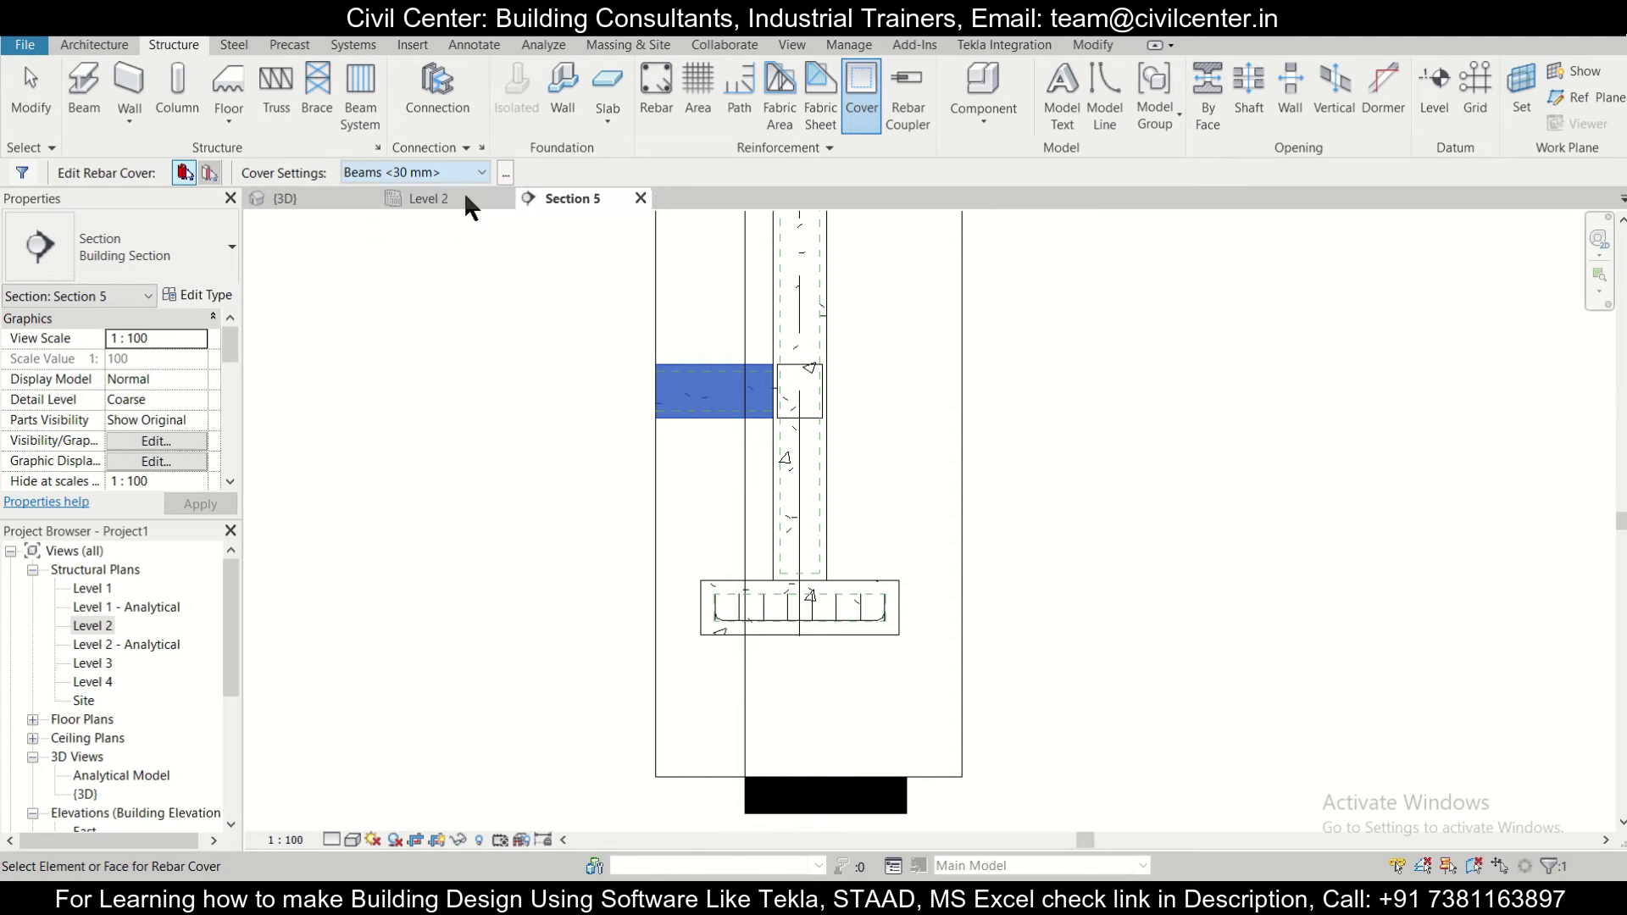
{"action": "left_click", "coordinate": [687, 478]}
{"action": "left_click", "coordinate": [319, 204]}
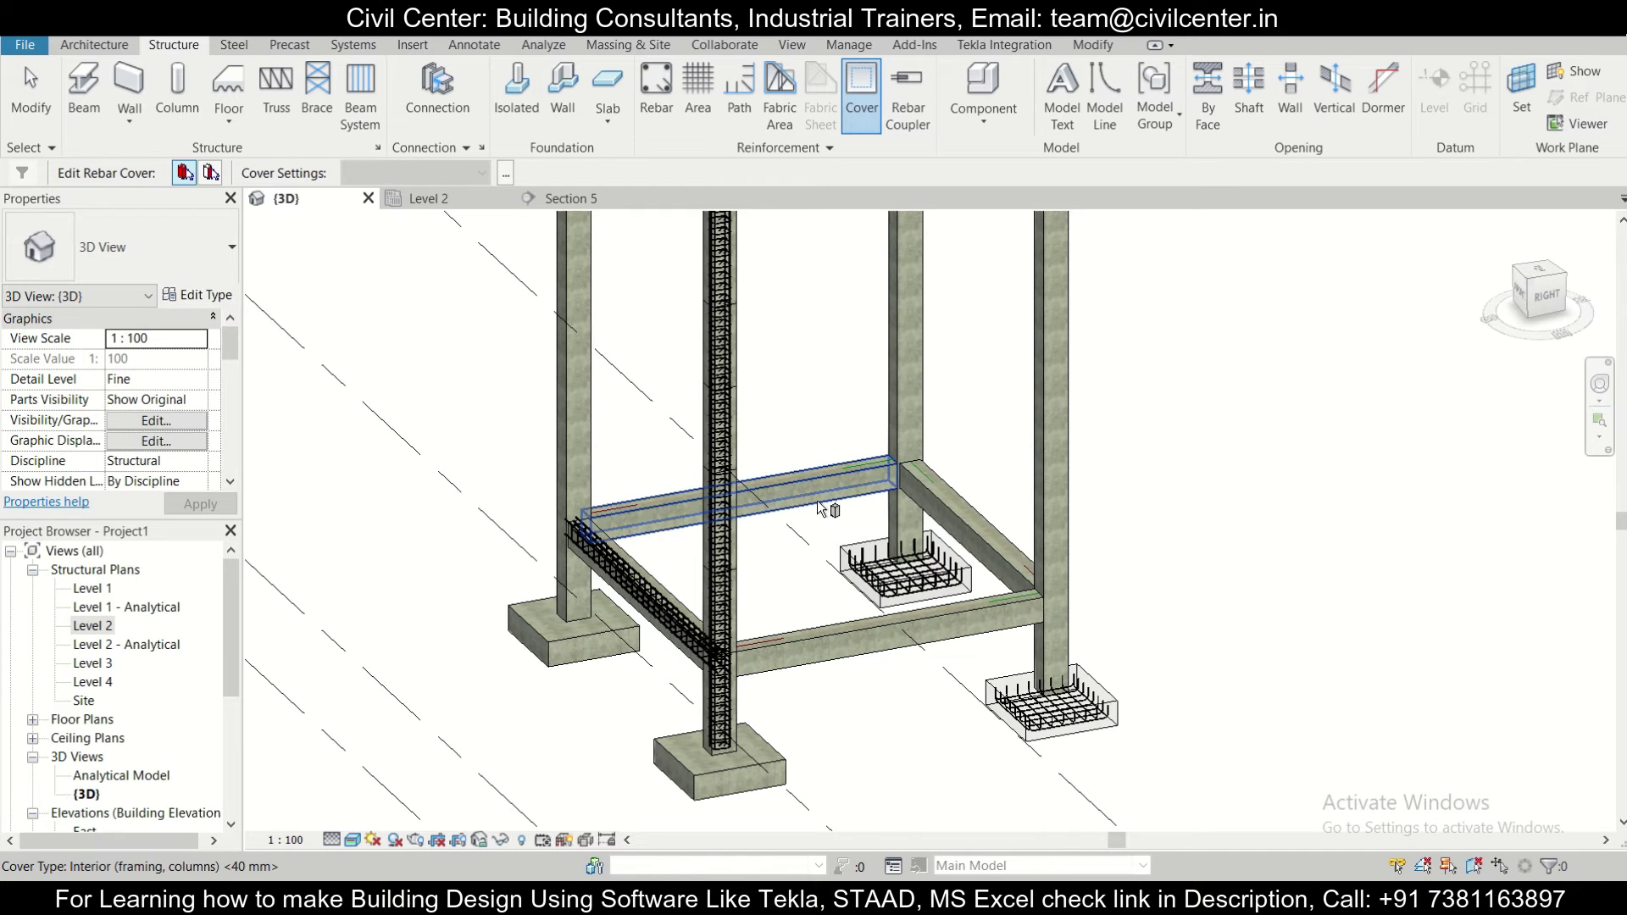
Select all four plinth beams in 3D and set their rebar cover to Beams <30 mm>.
{"action": "left_click", "coordinate": [818, 502]}
{"action": "left_click", "coordinate": [481, 173]}
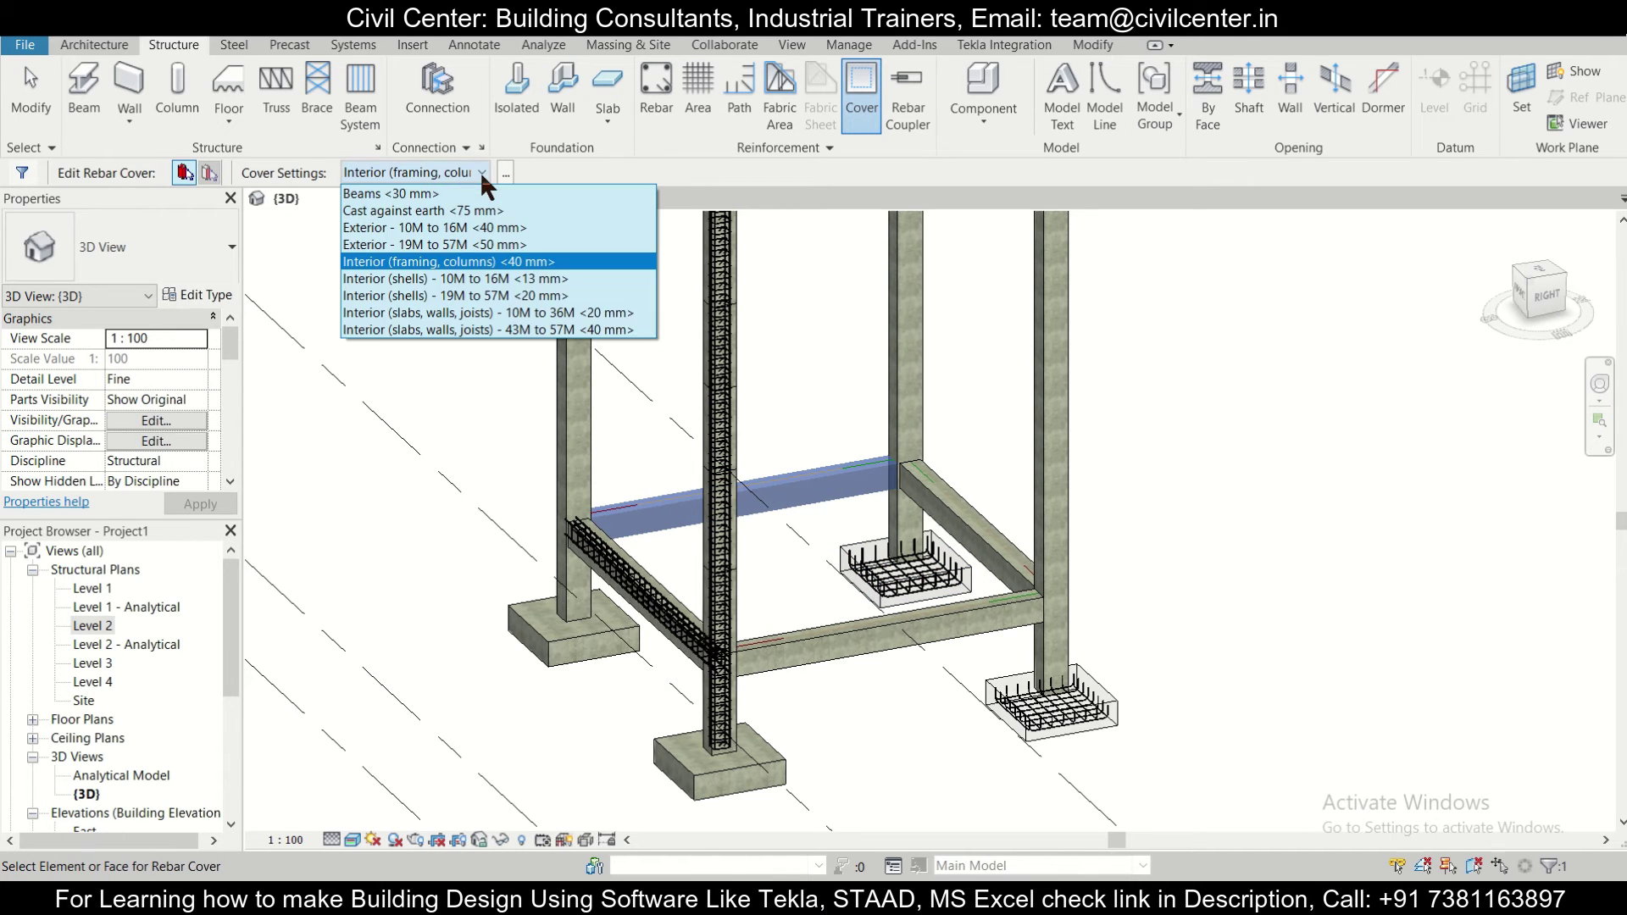
{"action": "left_click", "coordinate": [479, 172]}
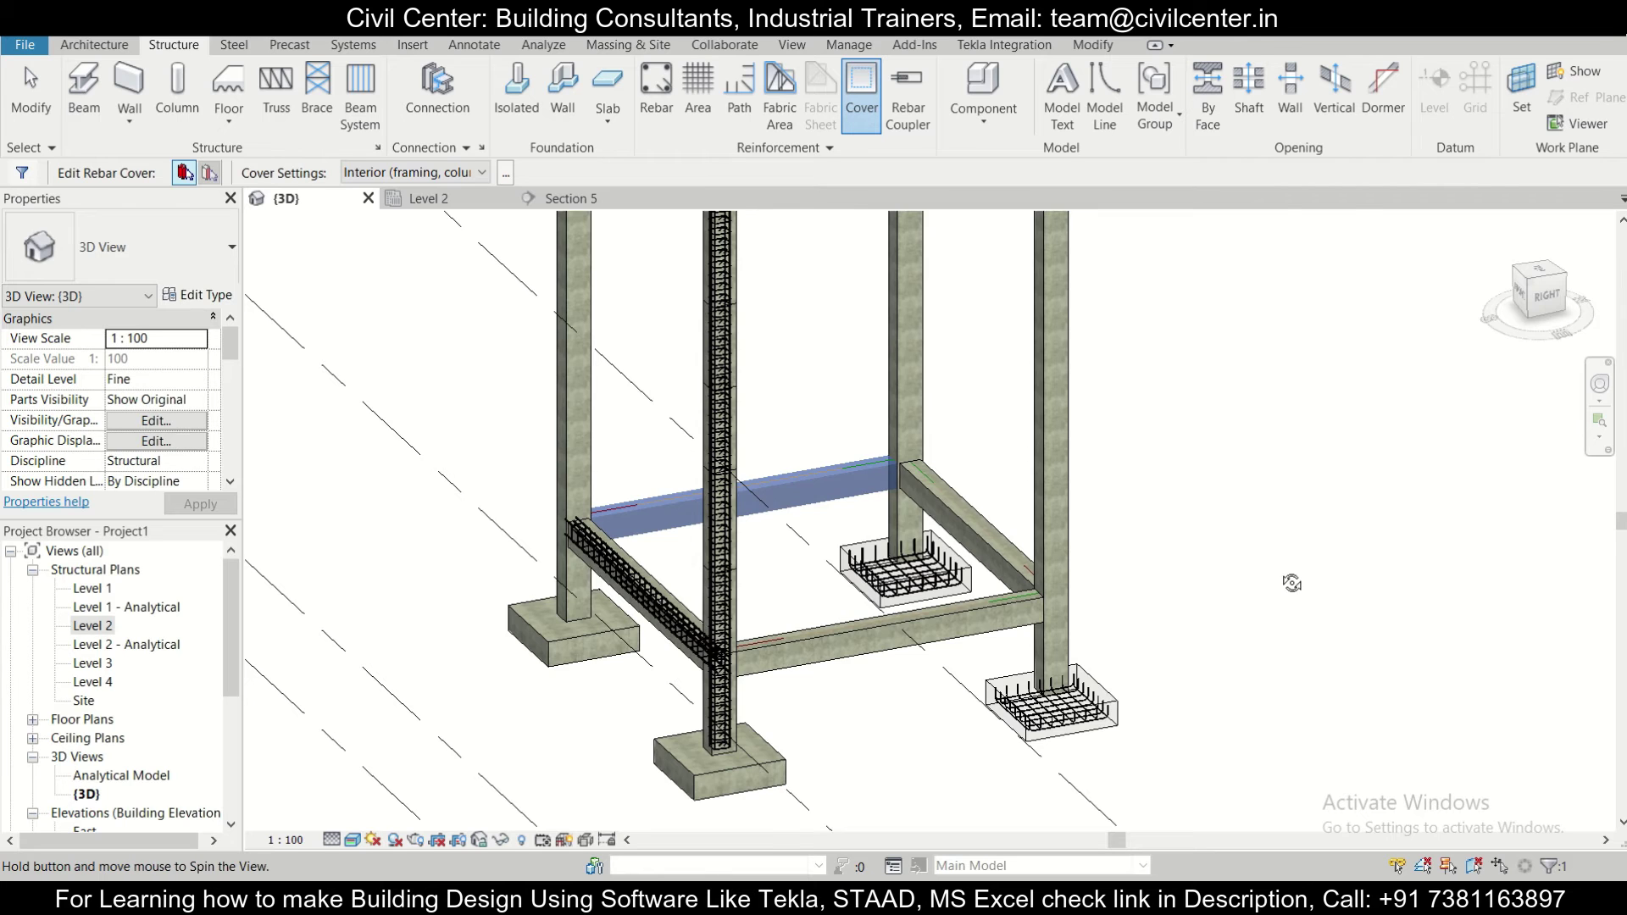
{"action": "middle_click_drag", "start_coordinate": [1017, 512], "coordinate": [678, 296]}
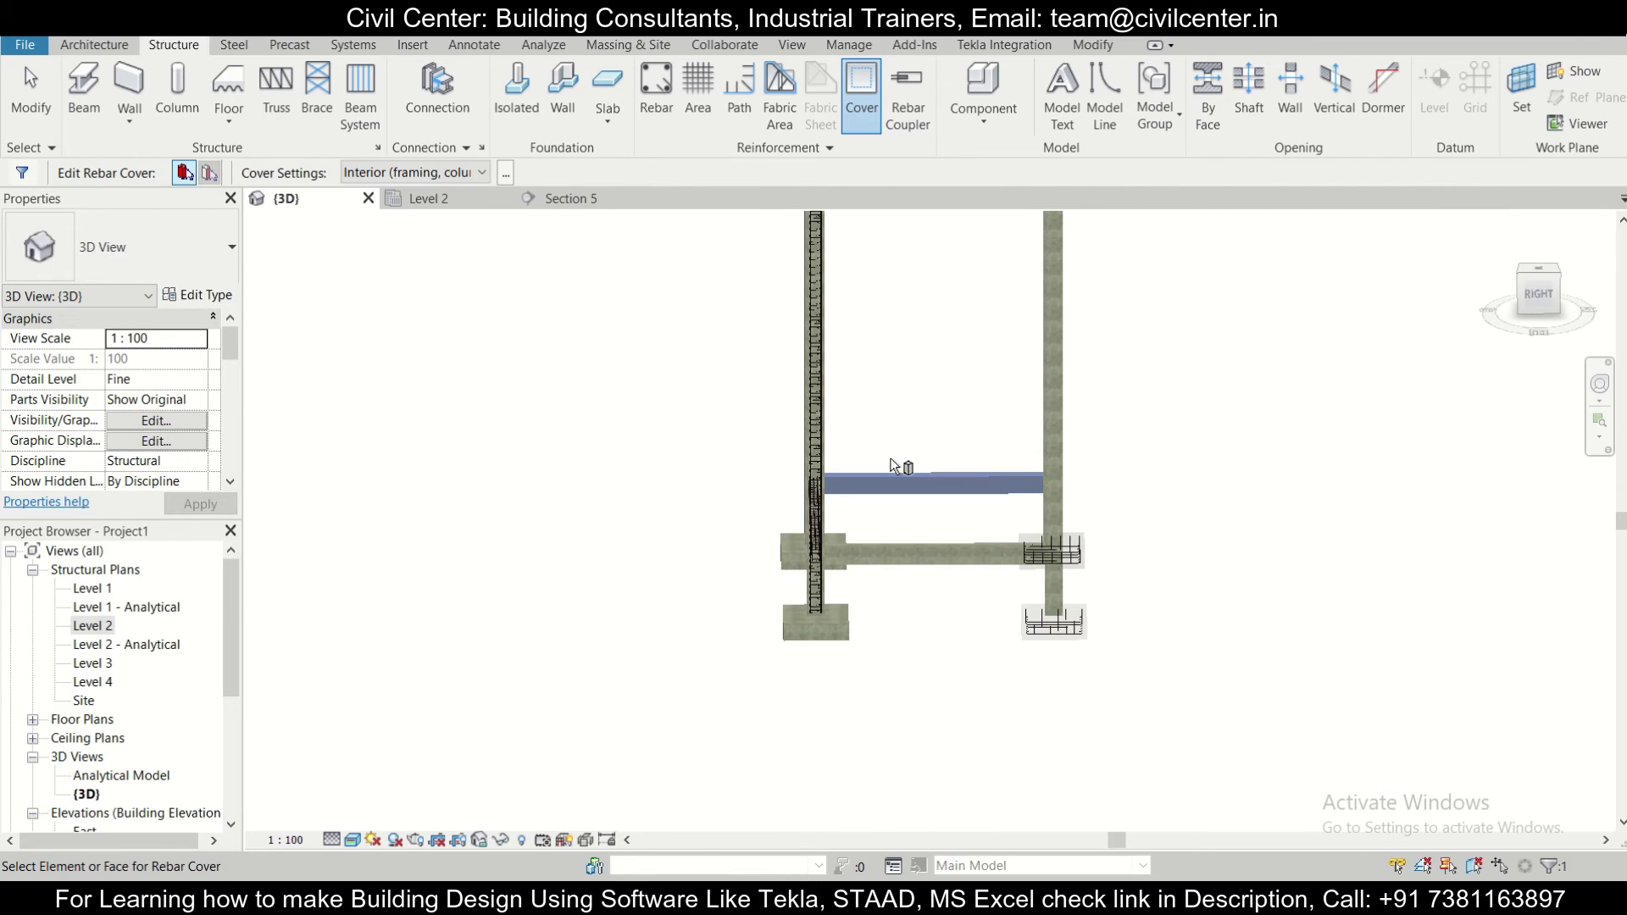
{"action": "left_click", "coordinate": [958, 556]}
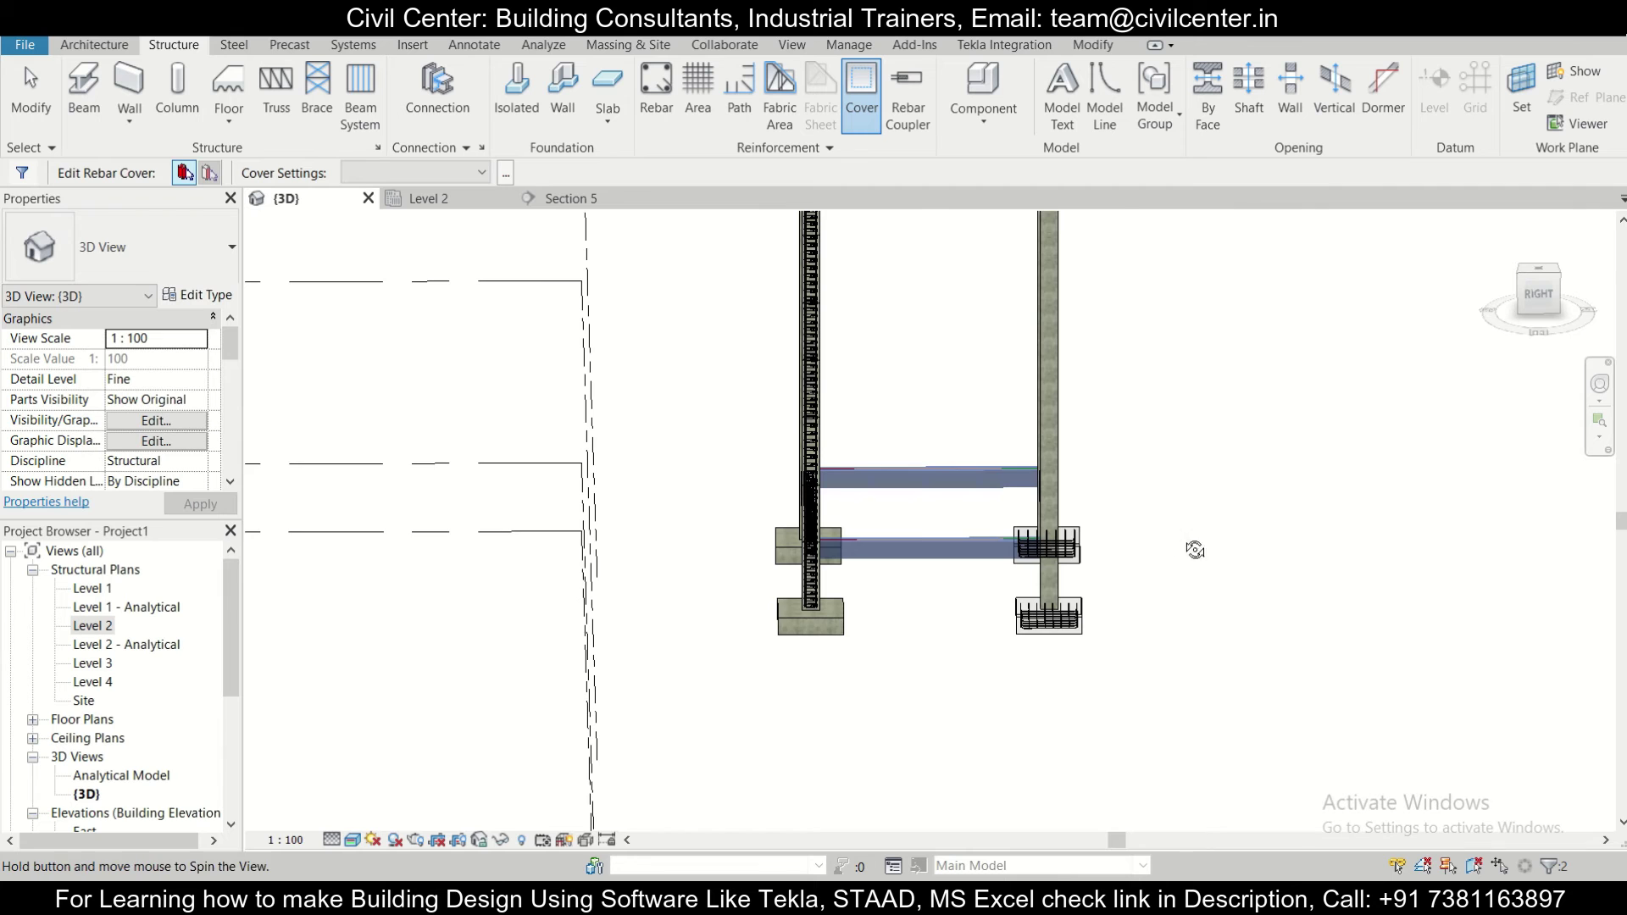
{"action": "middle_click_drag", "start_coordinate": [1191, 549], "coordinate": [1217, 584], "text": "shift"}
{"action": "left_click", "coordinate": [1012, 553]}
{"action": "left_click", "coordinate": [1010, 550]}
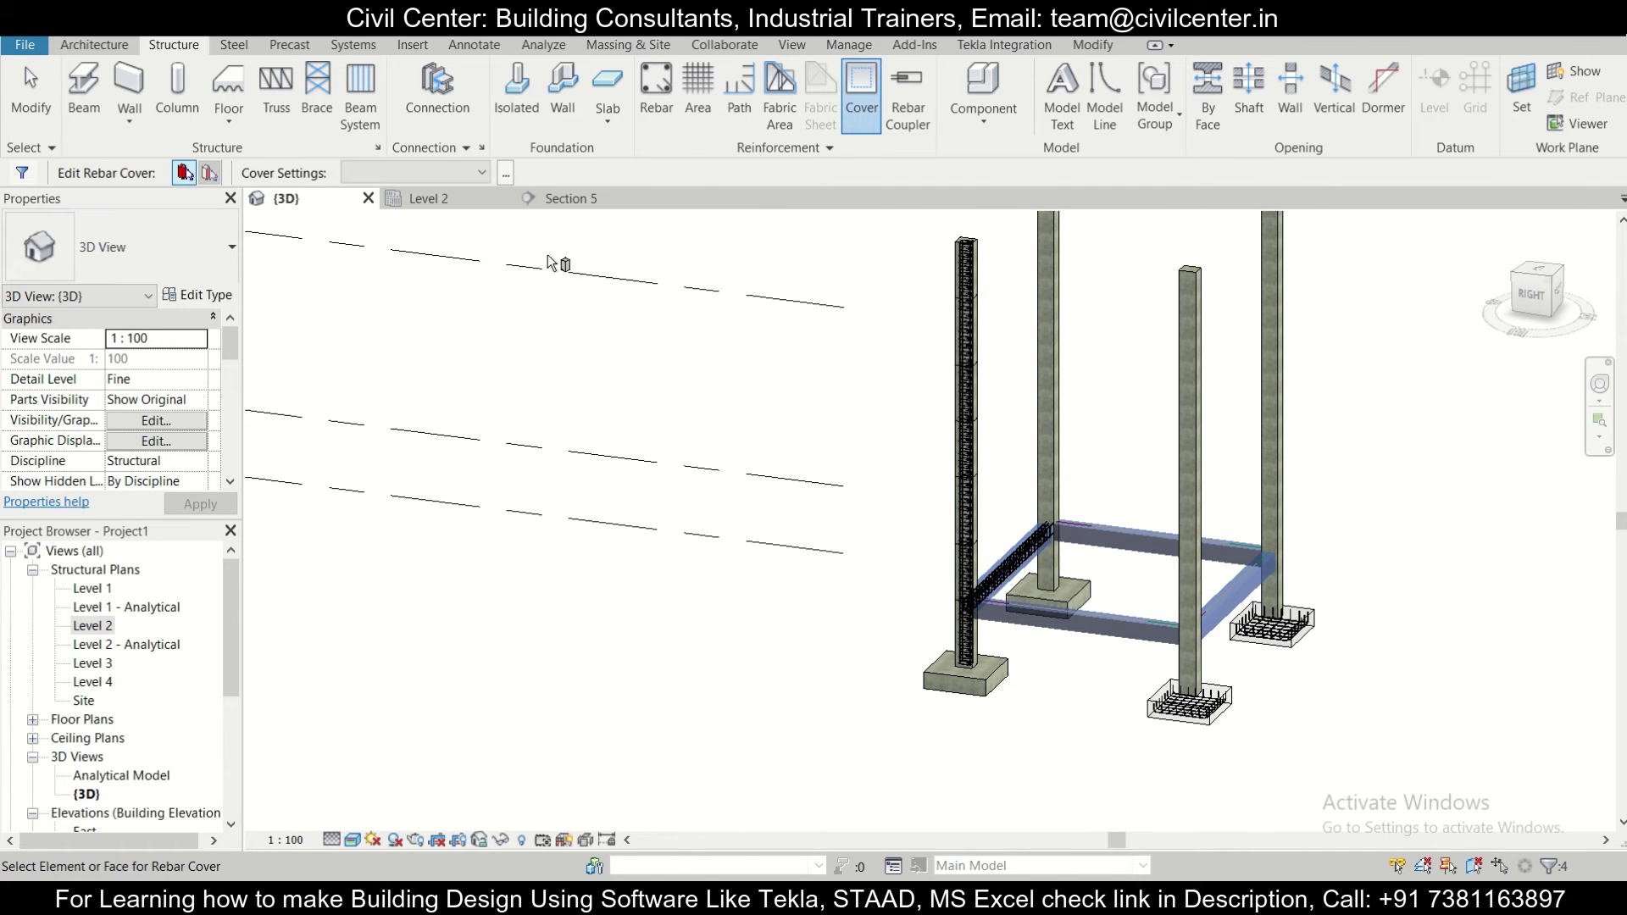
{"action": "left_click", "coordinate": [482, 173]}
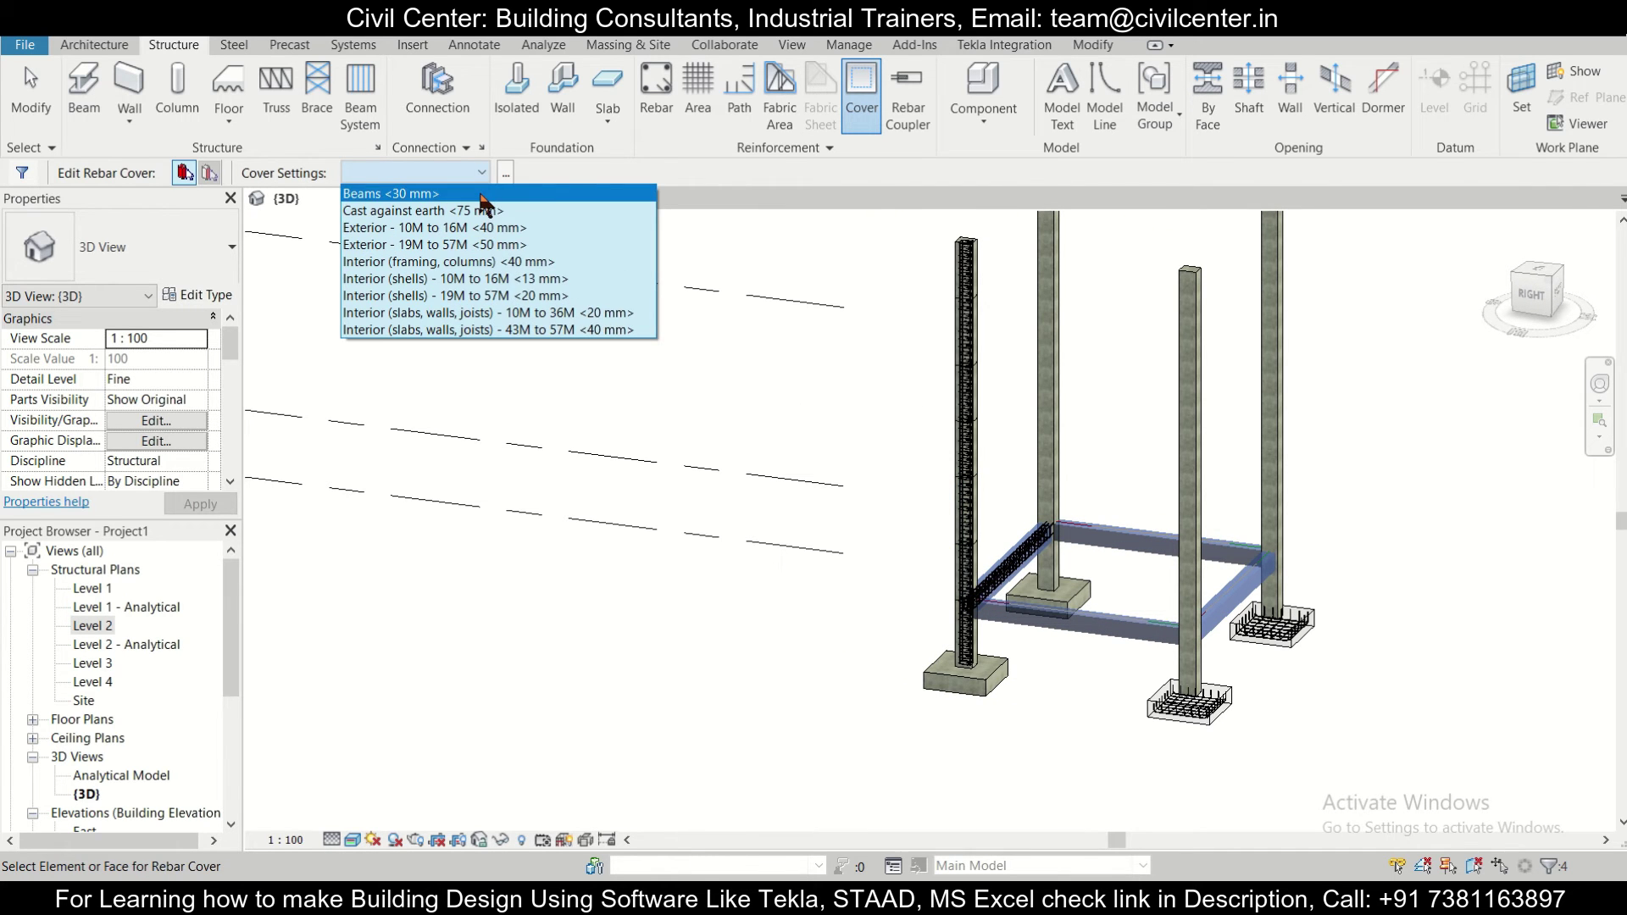
{"action": "left_click", "coordinate": [480, 193]}
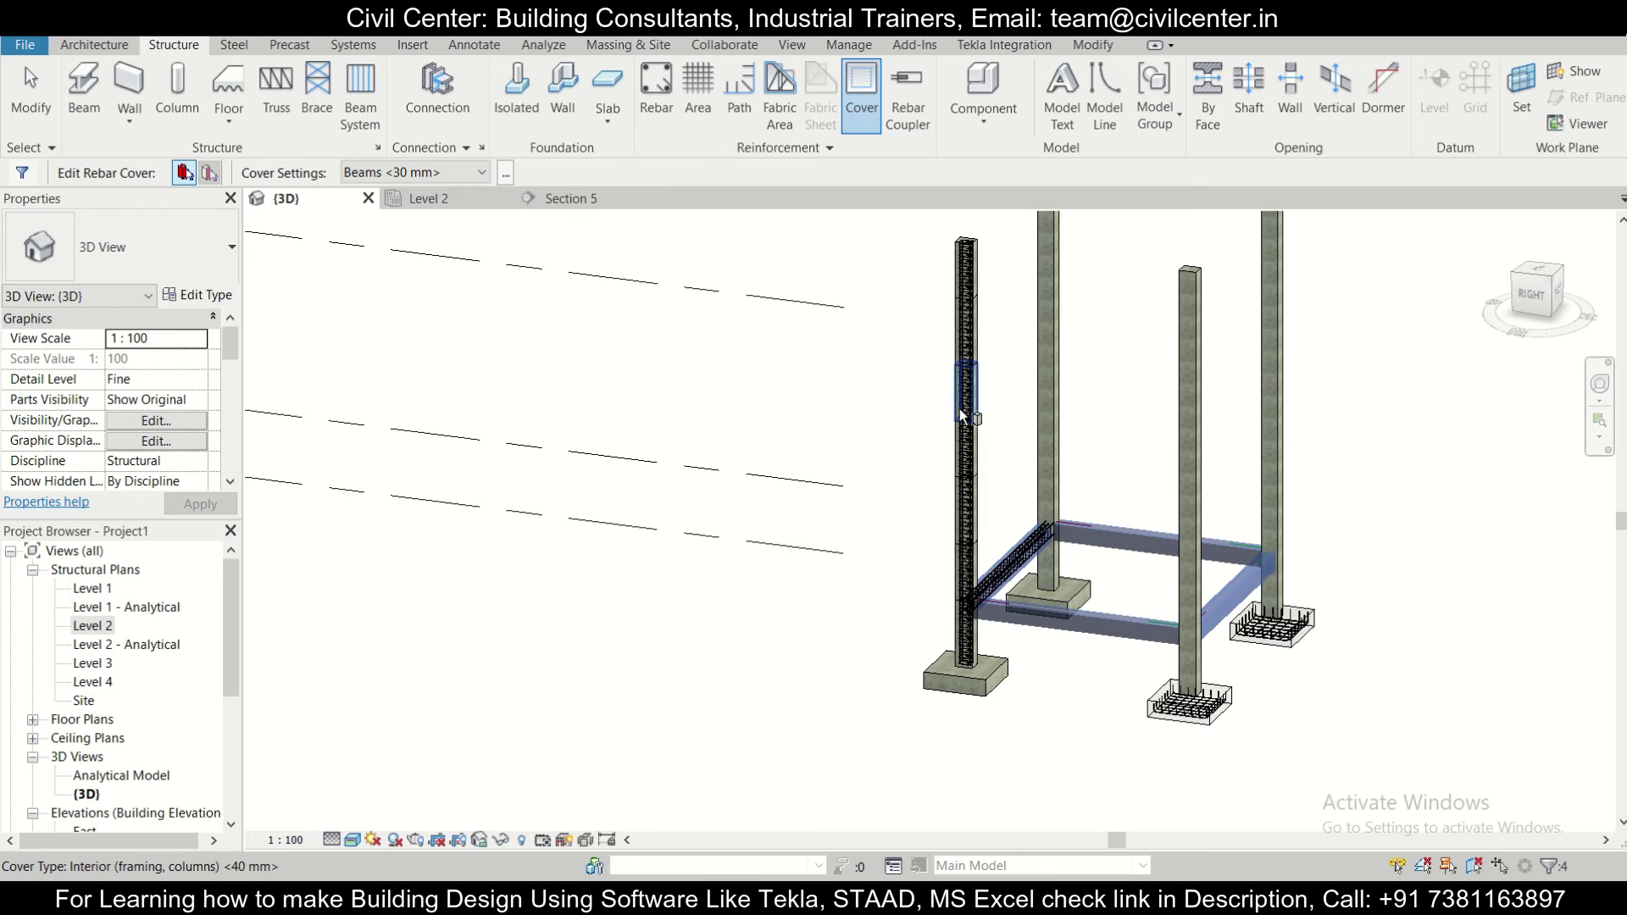
{"action": "key", "text": "Escape"}
{"action": "key", "text": "Escape"}
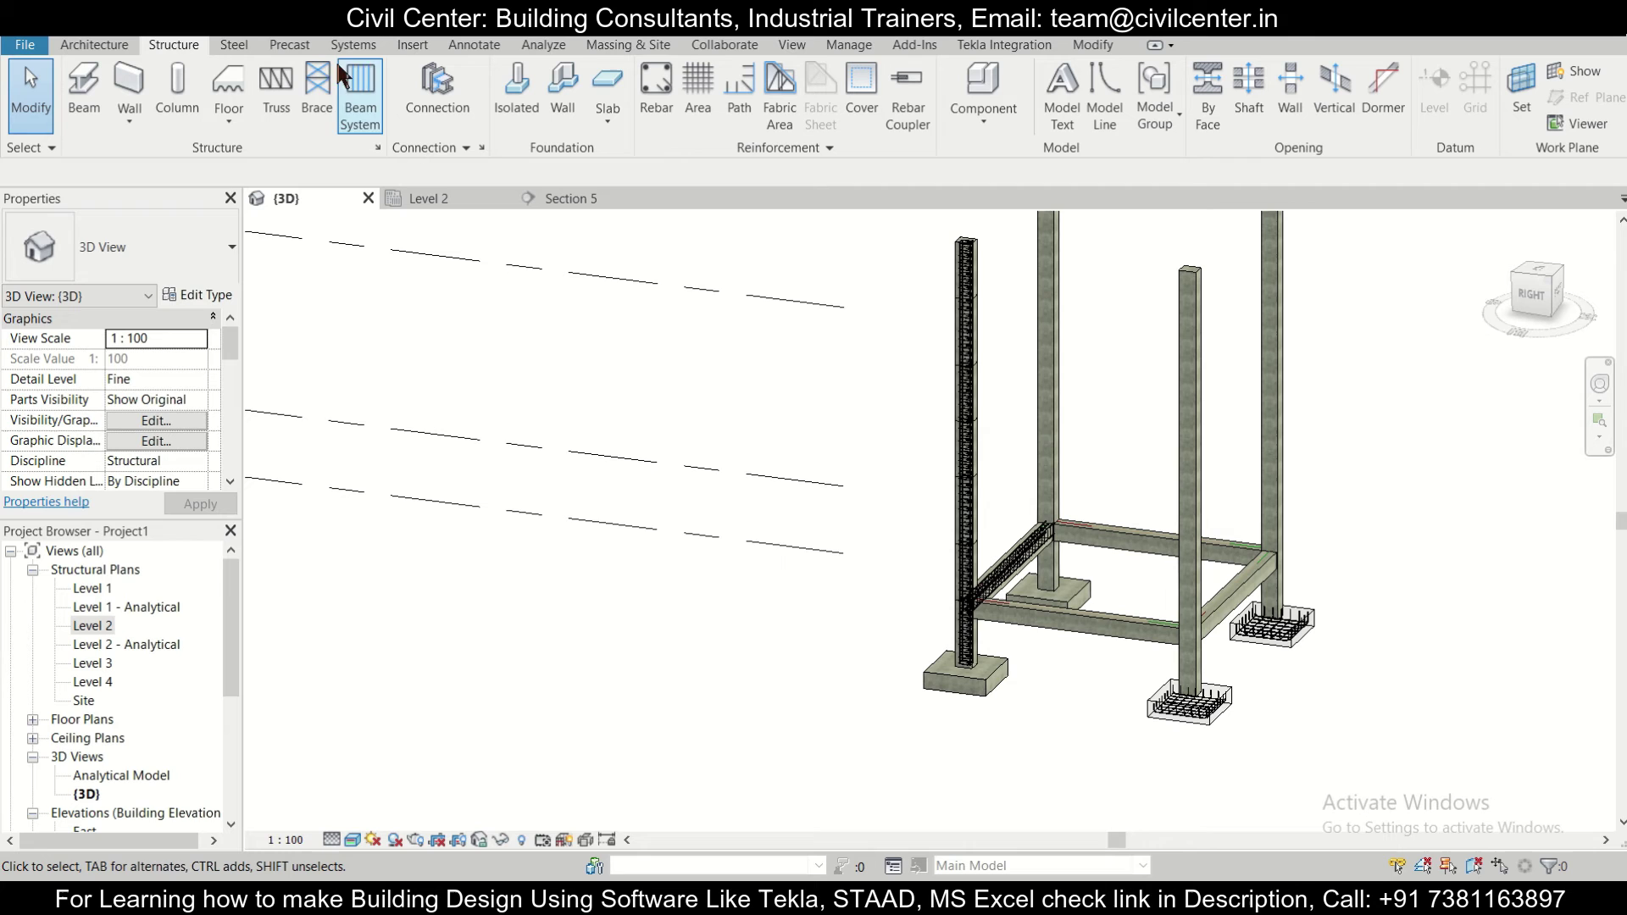
{"action": "left_click", "coordinate": [872, 80]}
{"action": "left_click", "coordinate": [1232, 588]}
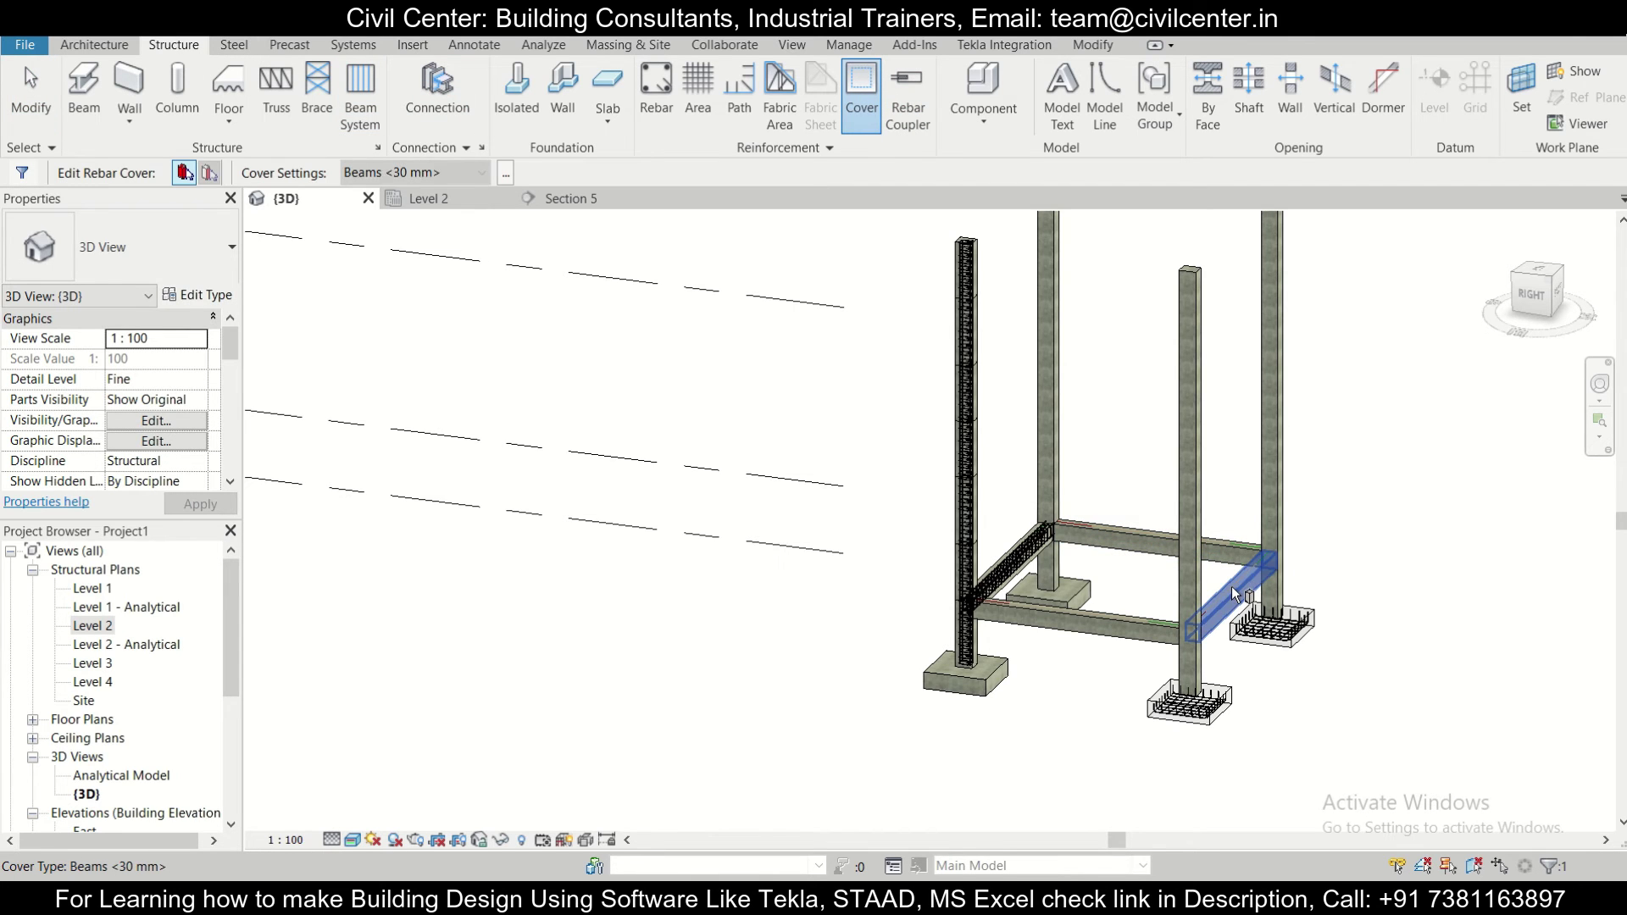
{"action": "left_click", "coordinate": [1022, 551]}
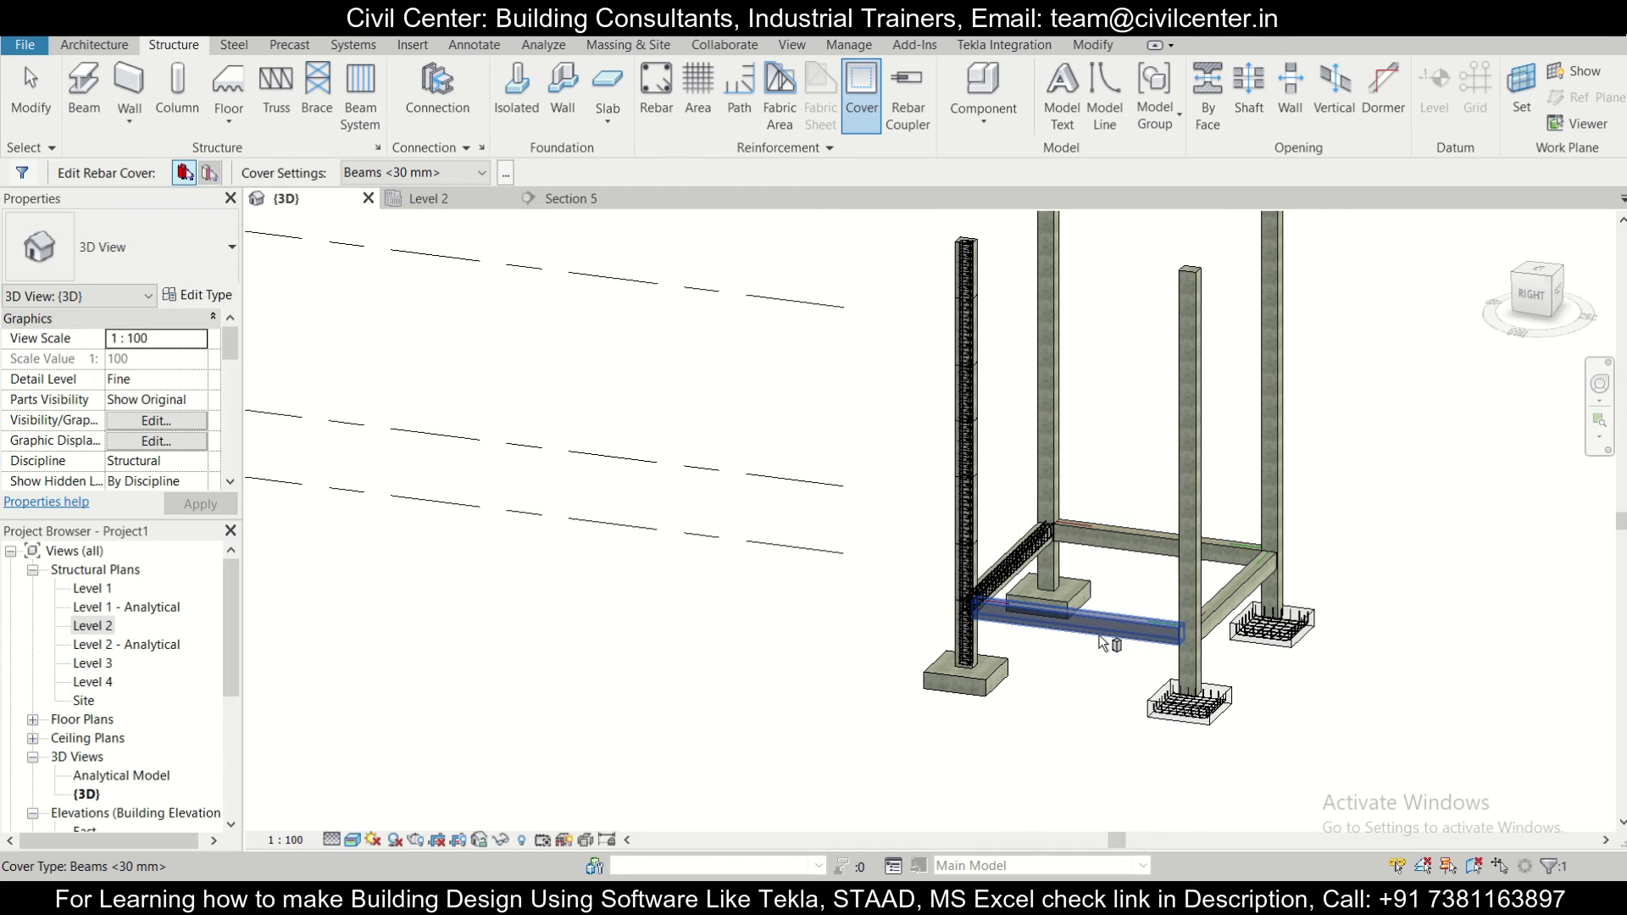
{"action": "key", "text": "Escape"}
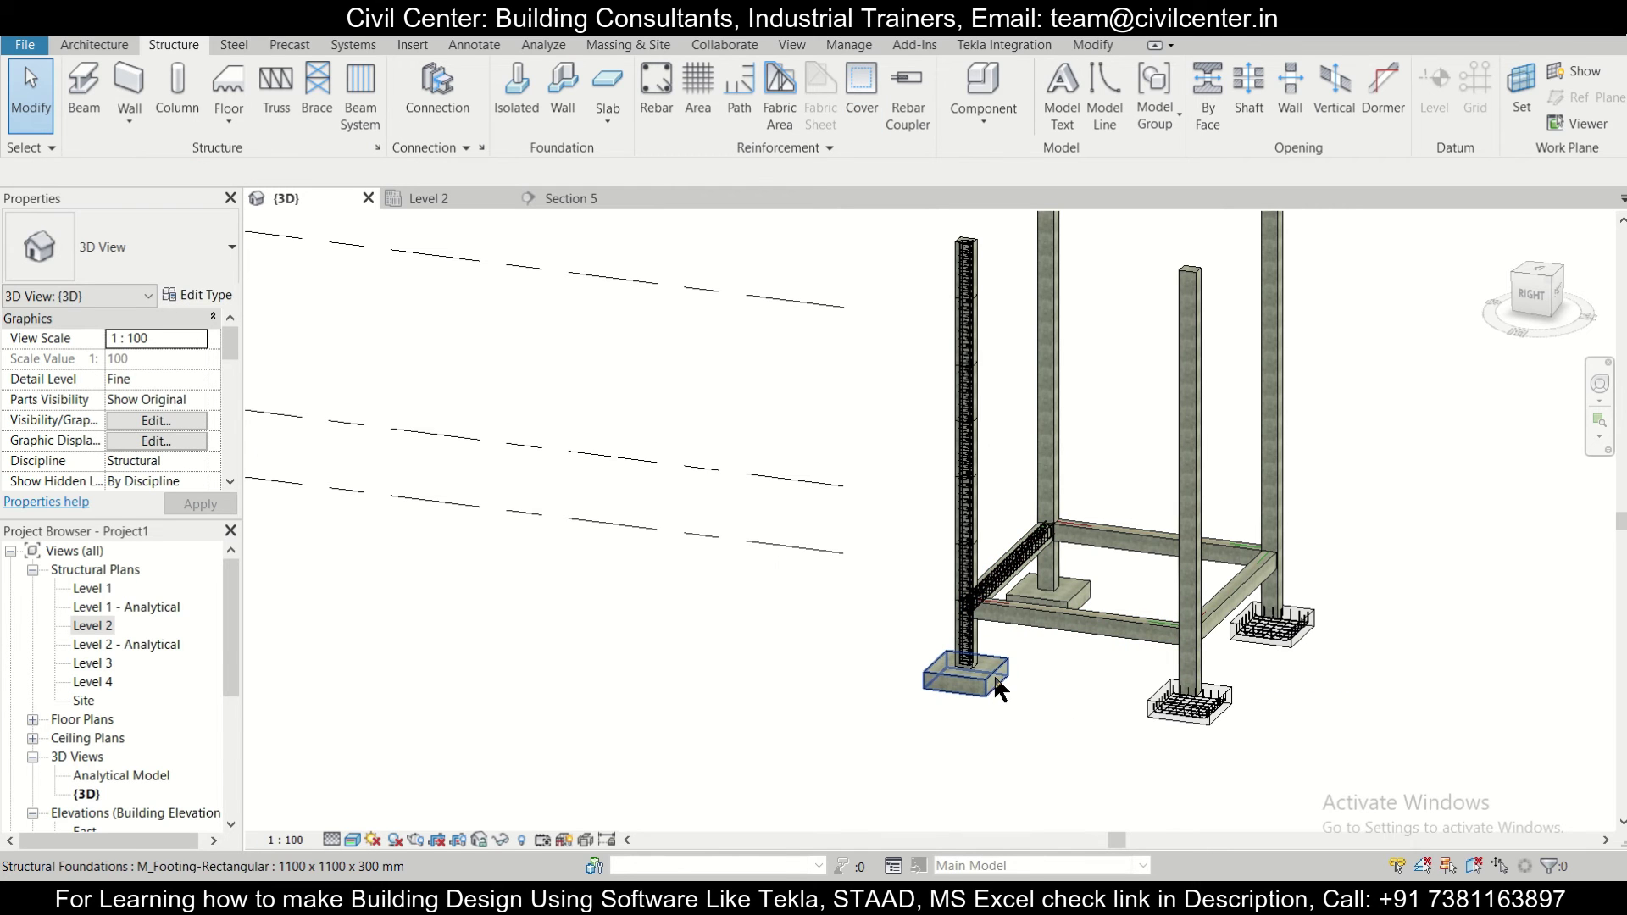
{"action": "scroll", "coordinate": [1314, 610], "scroll_direction": "down", "scroll_amount": 3}
{"action": "scroll", "coordinate": [1126, 653], "scroll_direction": "up", "scroll_amount": 3}
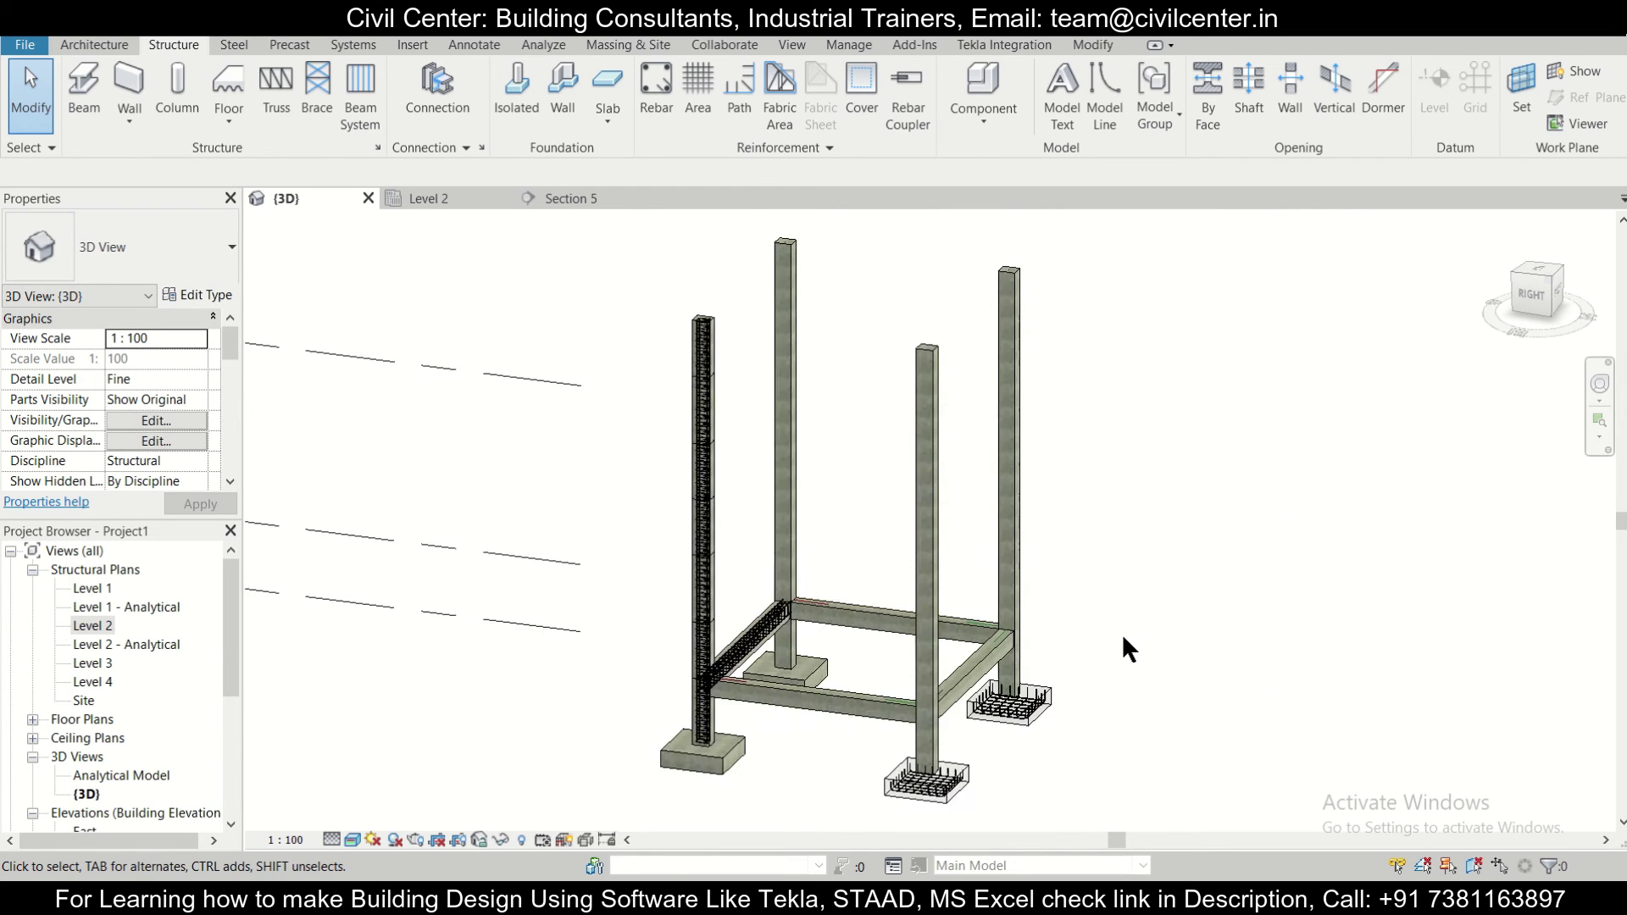
{"action": "scroll", "coordinate": [1119, 631], "scroll_direction": "down", "scroll_amount": 2}
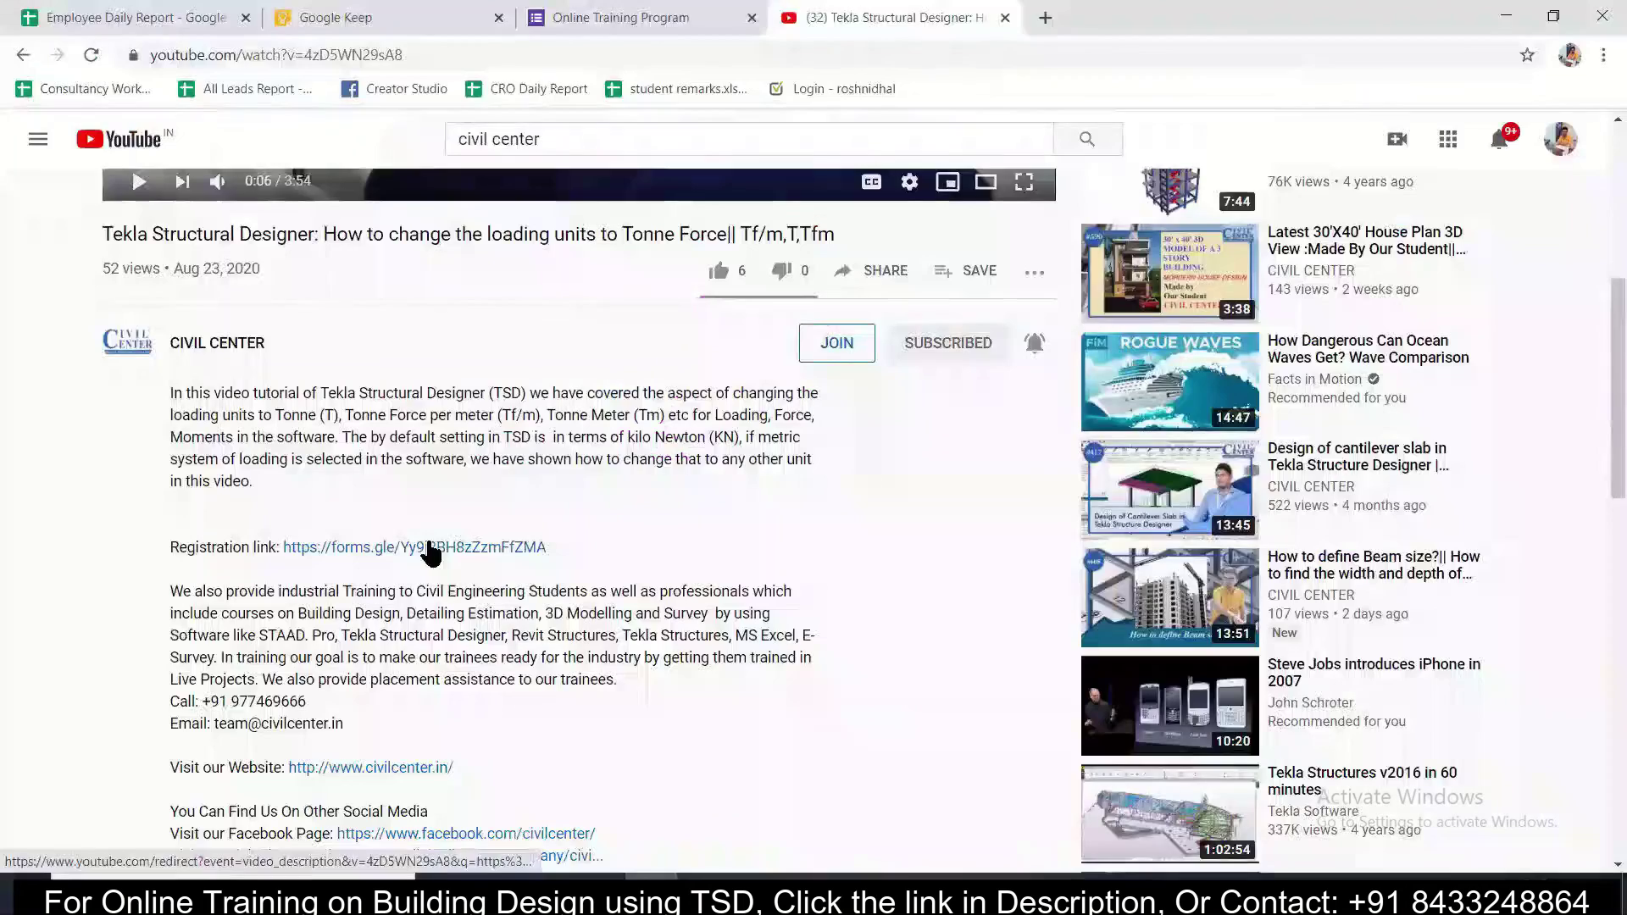
Open the Online Training Program registration form from the YouTube description link.
{"action": "left_click", "coordinate": [425, 552]}
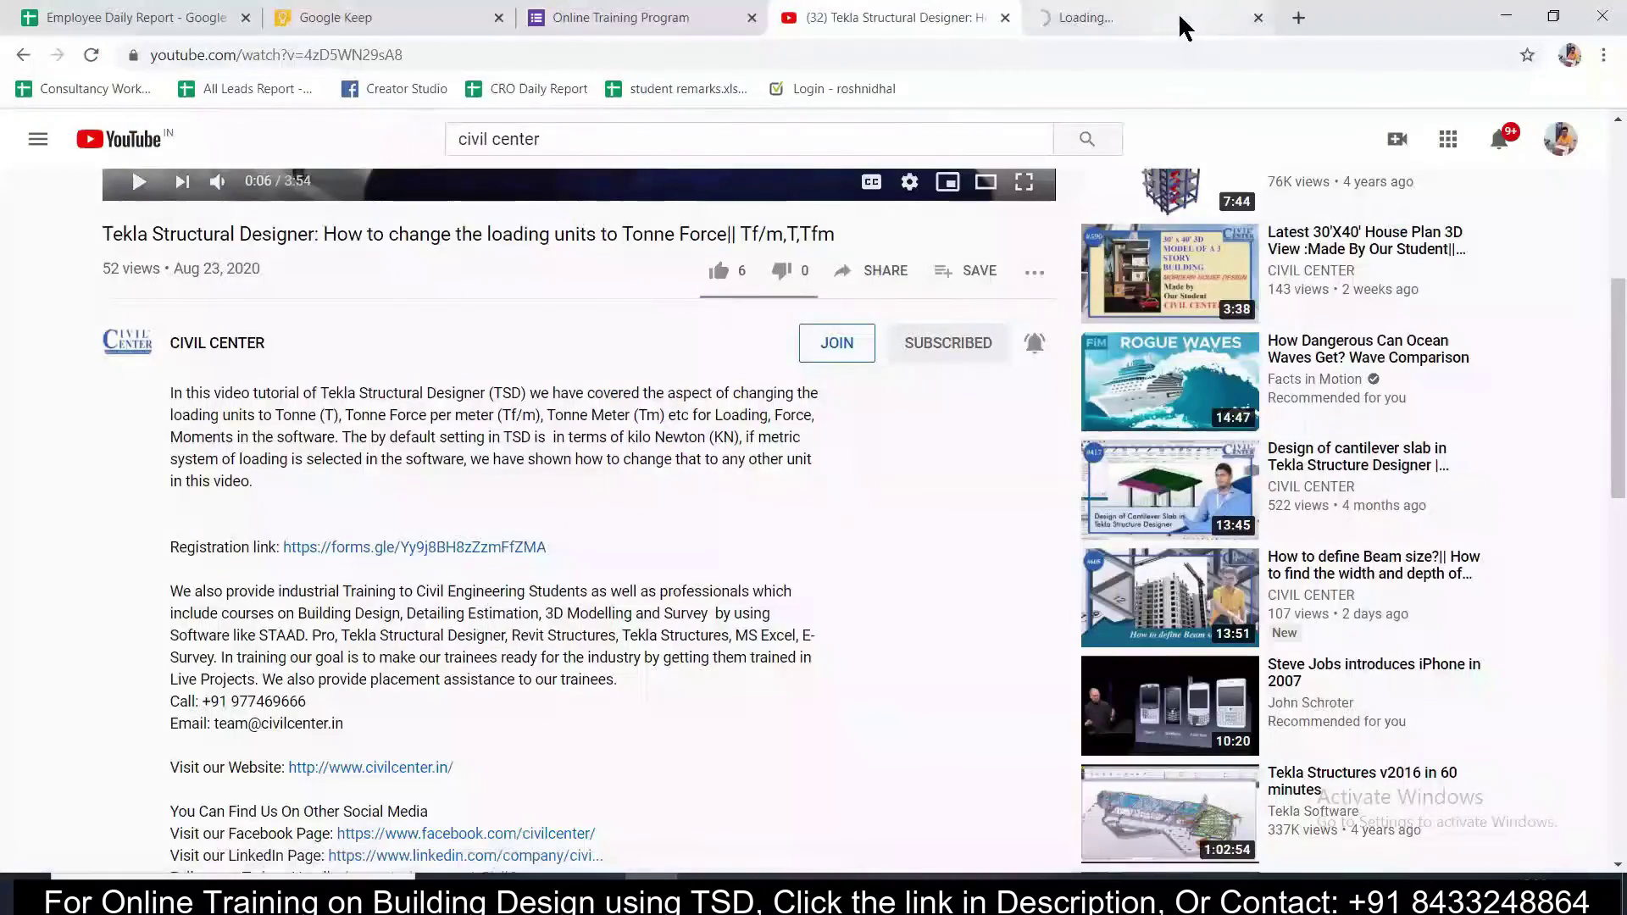
{"action": "left_click", "coordinate": [1178, 25]}
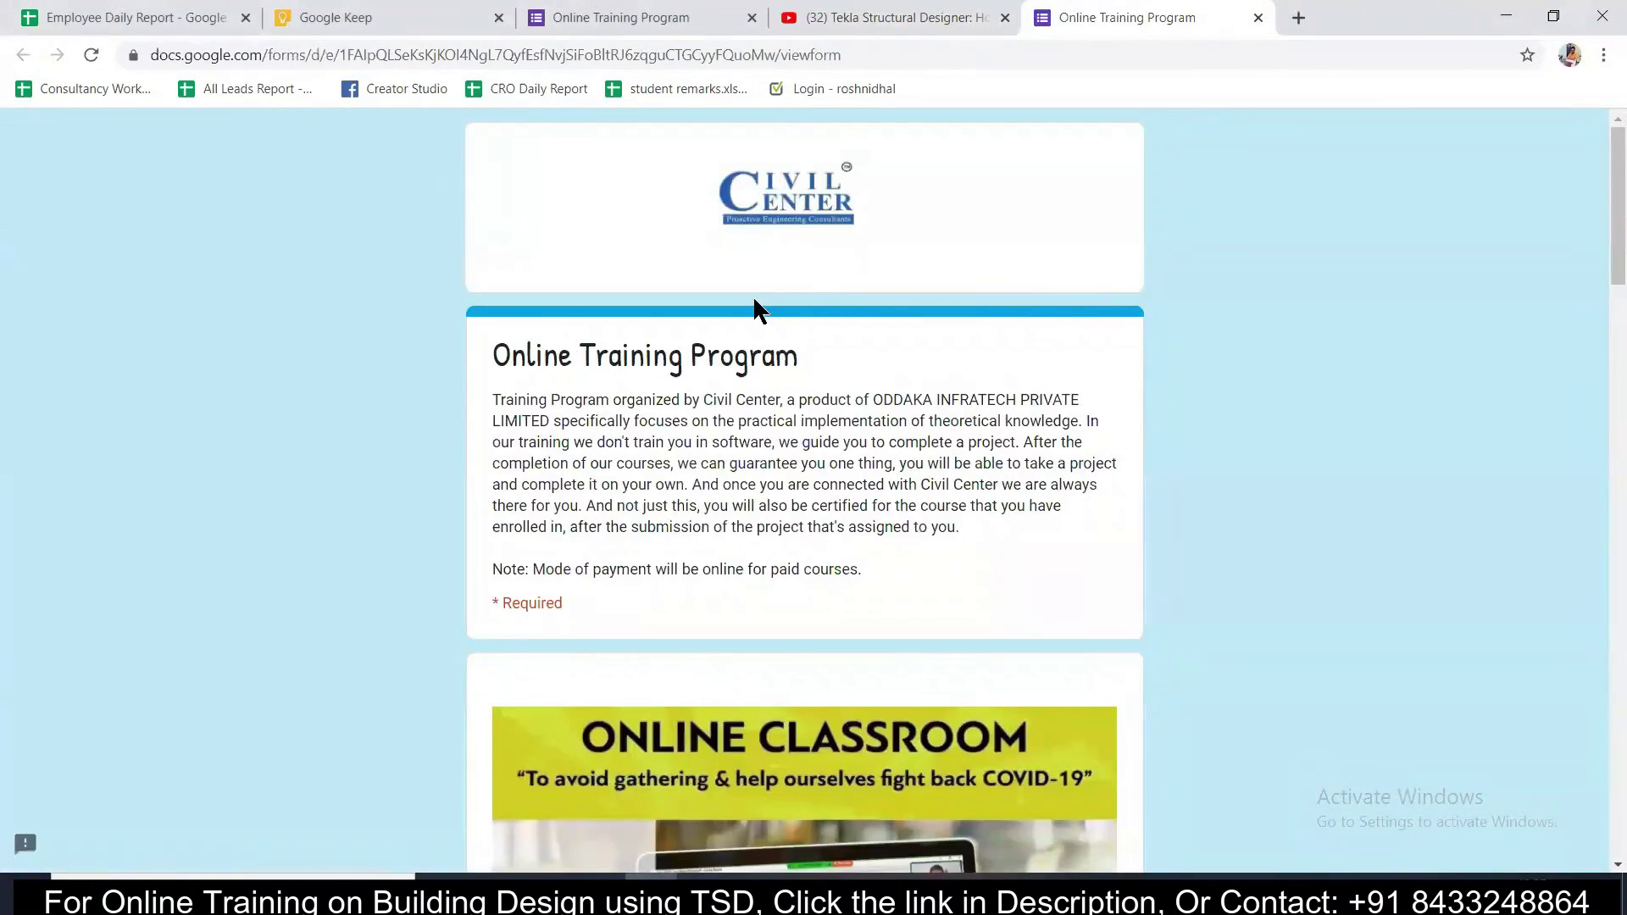